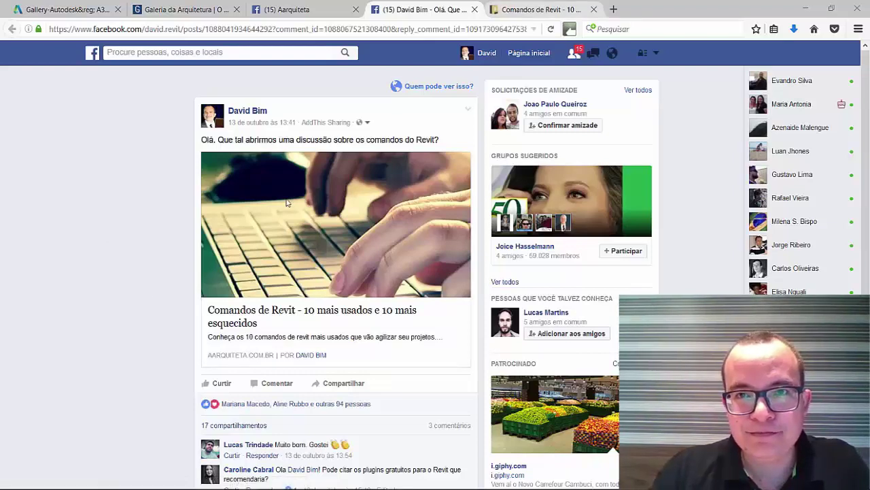
- Scroll through the Comandos de Revit article, then return to the Facebook post
key(ctrl+Tab)
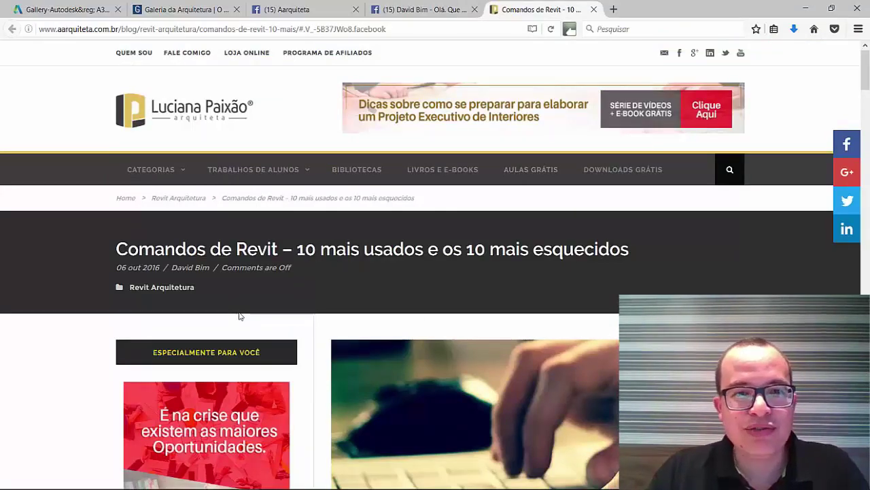
scroll(239, 317, down, 3)
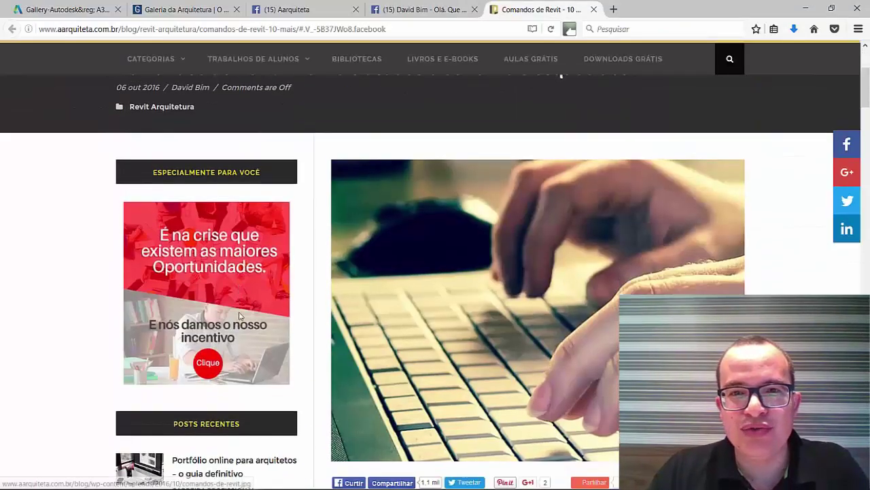
scroll(239, 316, down, 3)
scroll(239, 316, down, 4)
scroll(239, 316, down, 3)
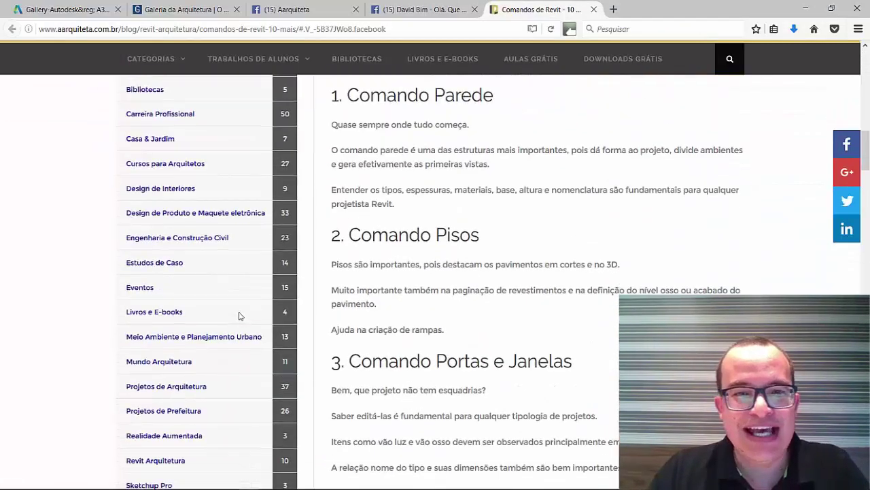
scroll(238, 316, up, 6)
scroll(239, 315, up, 4)
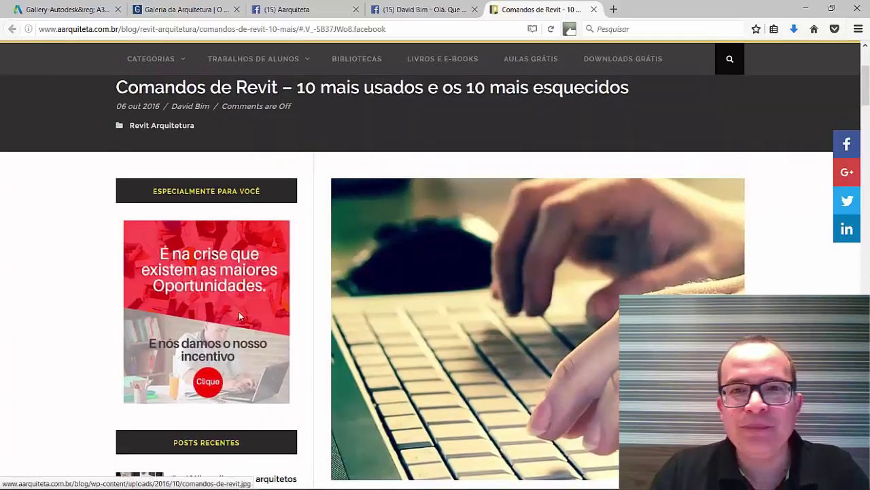
scroll(239, 312, up, 3)
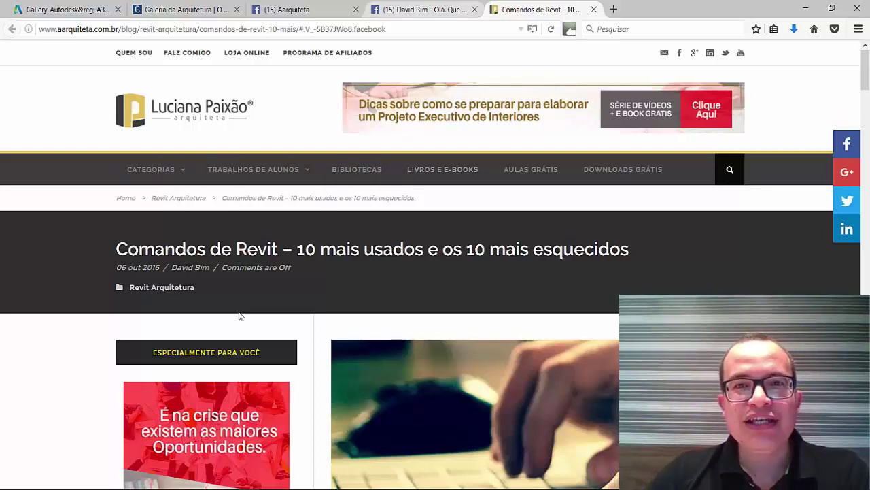
key(ctrl+shift+Tab)
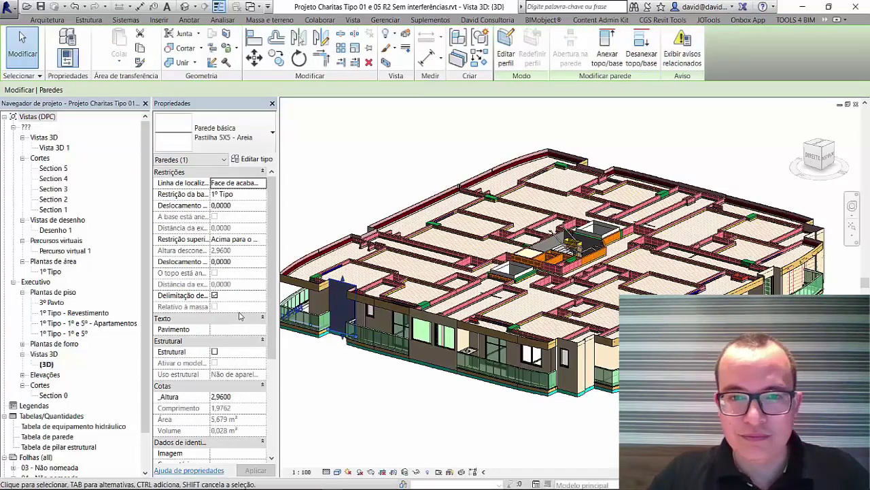
- Temporarily hide the floors and orbit the 3D view to look inside the walls from above
key(i)
key(c)
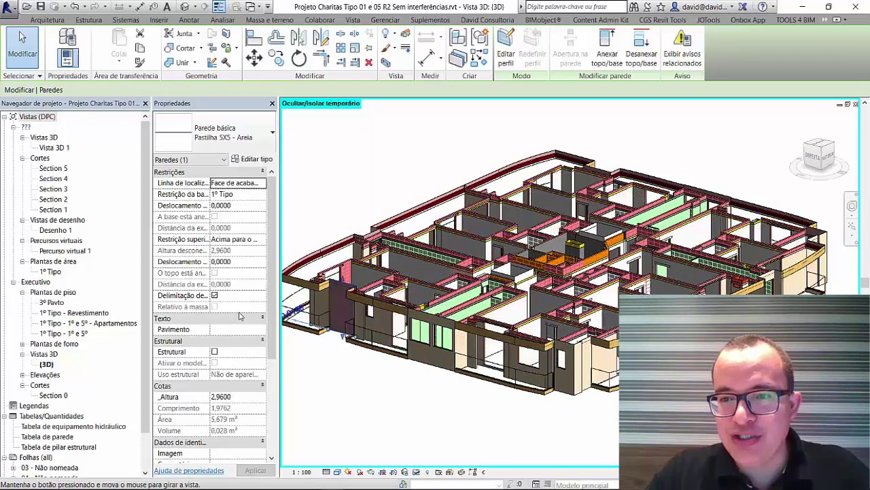
shift+middle_drag(240, 316, 239, 316)
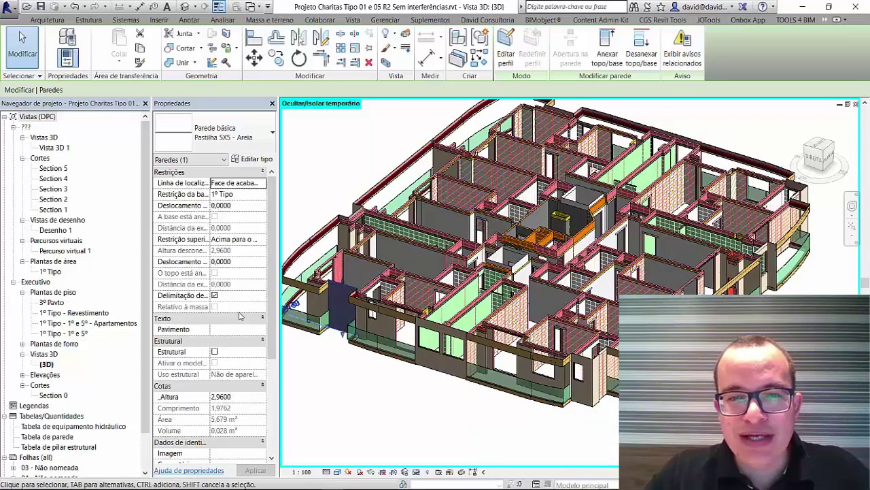
key(Escape)
key(ctrl+Left)
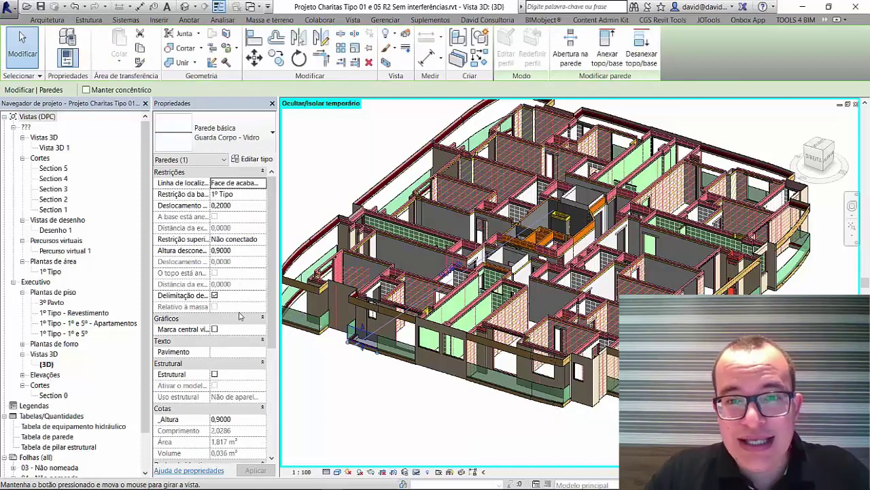
shift+middle_drag(239, 316, 239, 316)
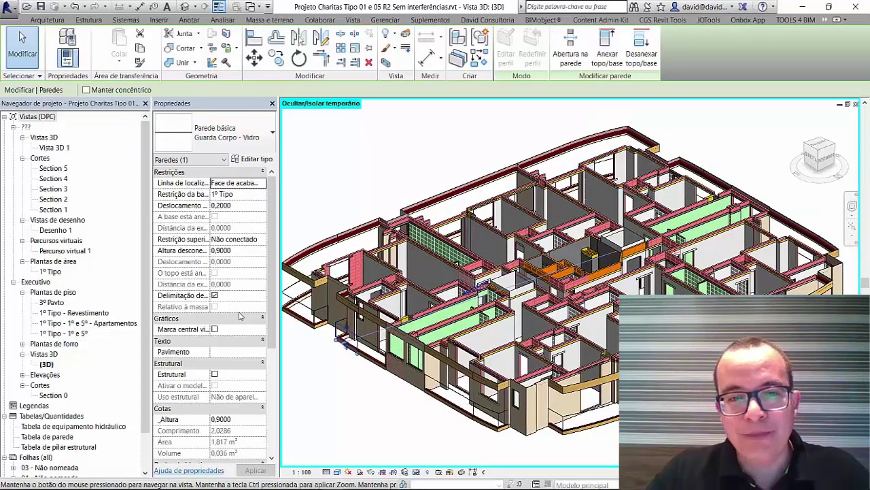
key(Escape)
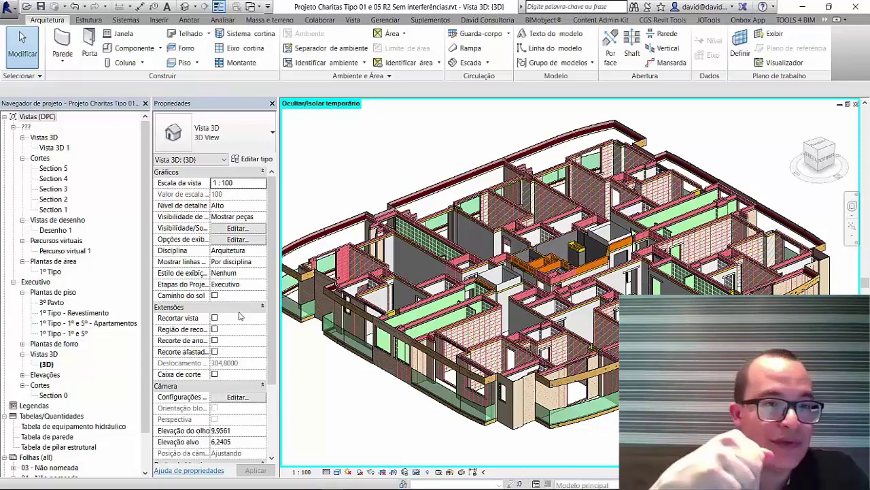
- Reset the temporary hide with HR so floors and gypsum ceilings reappear
key(h)
key(r)
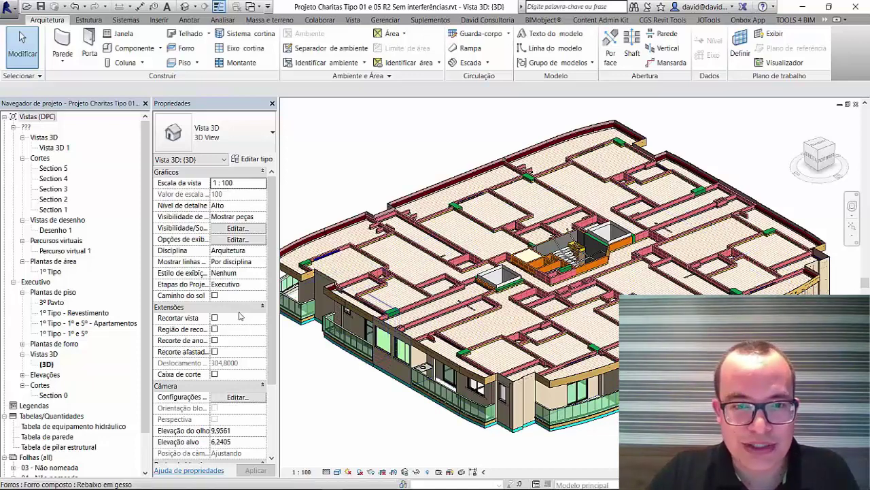
- Select the Piso Varanda balcony floor, isolate the Floors category, and zoom to fit
scroll(476, 272, up, 1)
scroll(333, 327, up, 2)
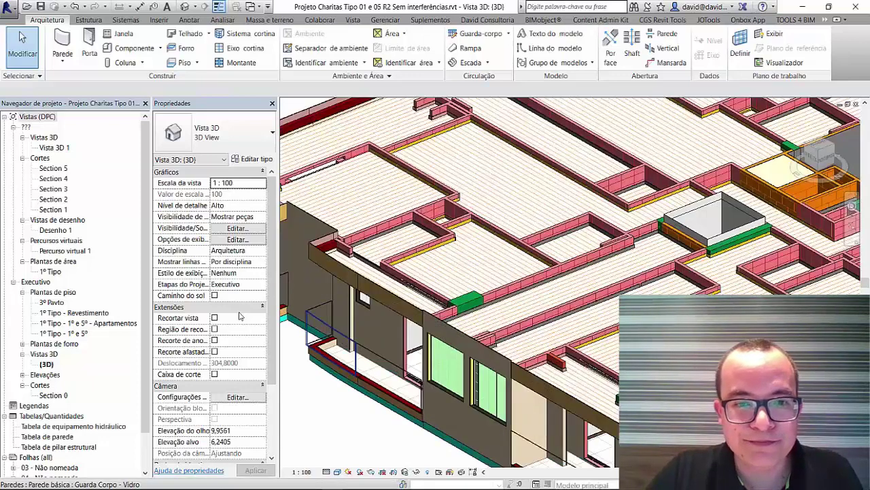
scroll(367, 395, up, 2)
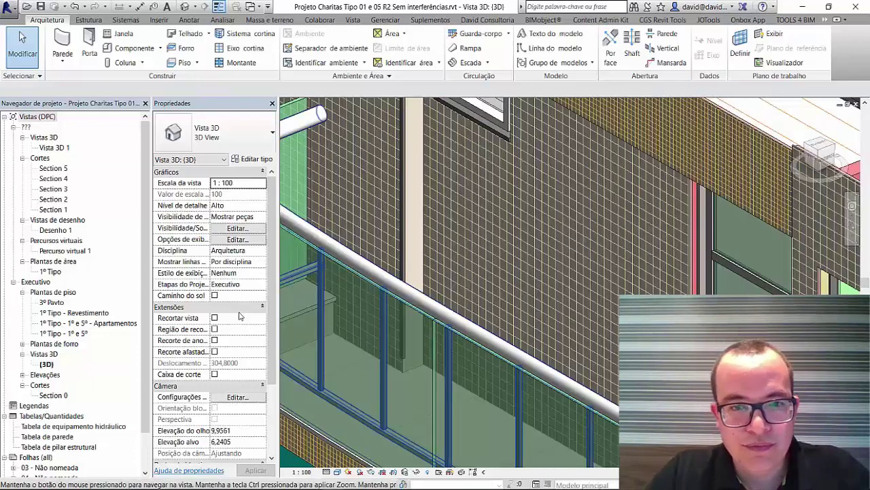
scroll(367, 394, up, 2)
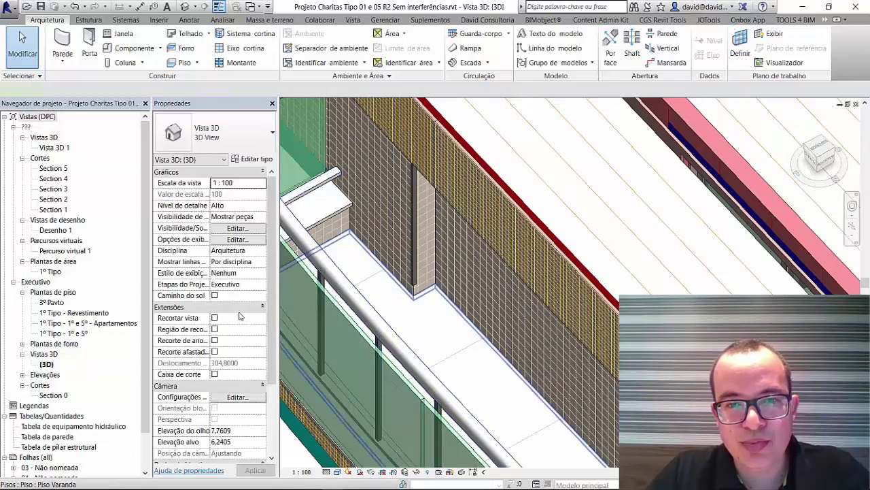
click(442, 320)
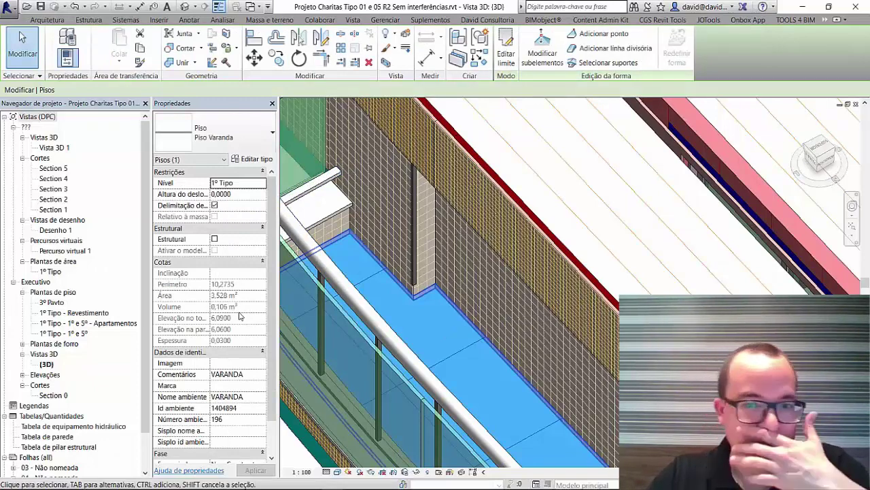
key(i)
key(c)
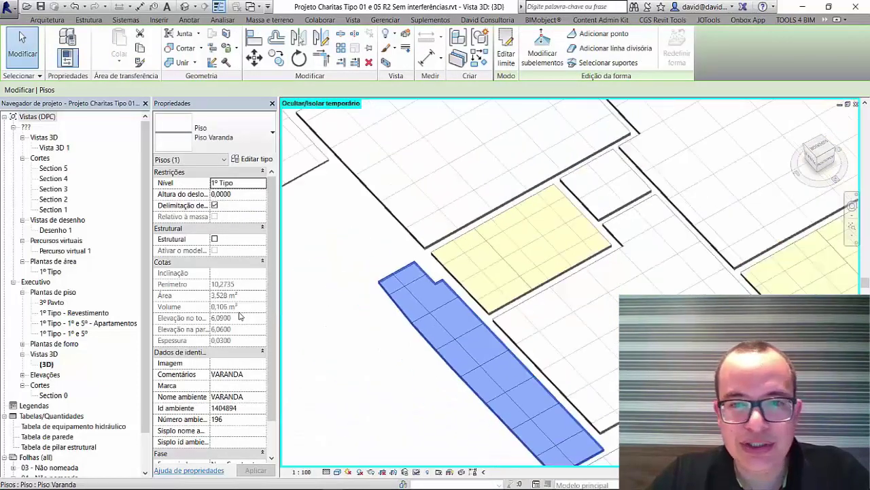
key(z)
key(f)
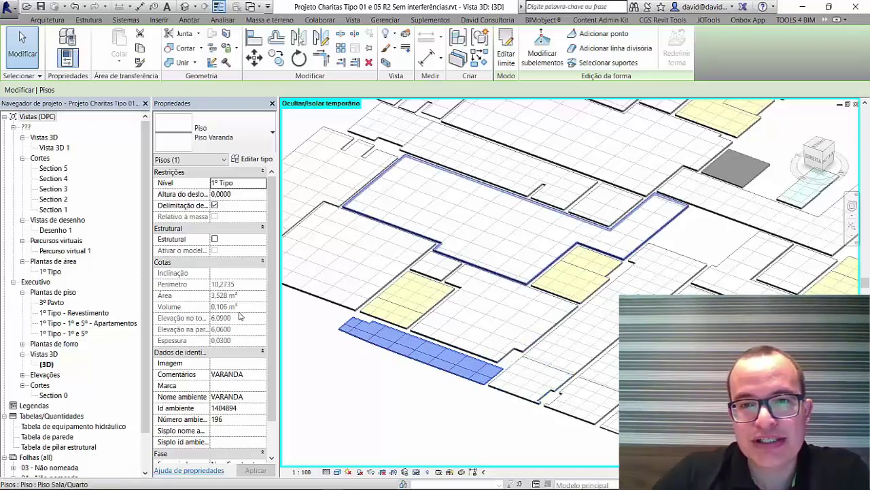
- Check the Sala, Área Serviço and Varanda floor types, then switch to the Facebook browser window
click(534, 262)
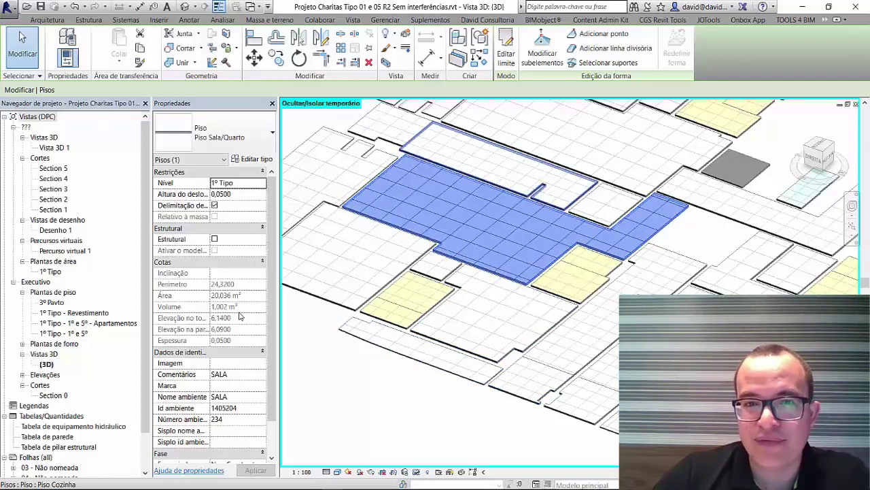
click(489, 146)
click(389, 123)
click(330, 171)
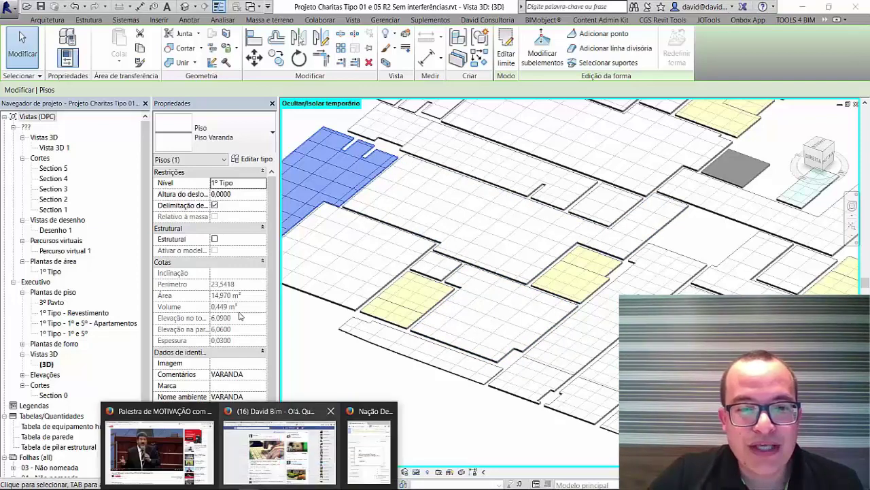
click(279, 446)
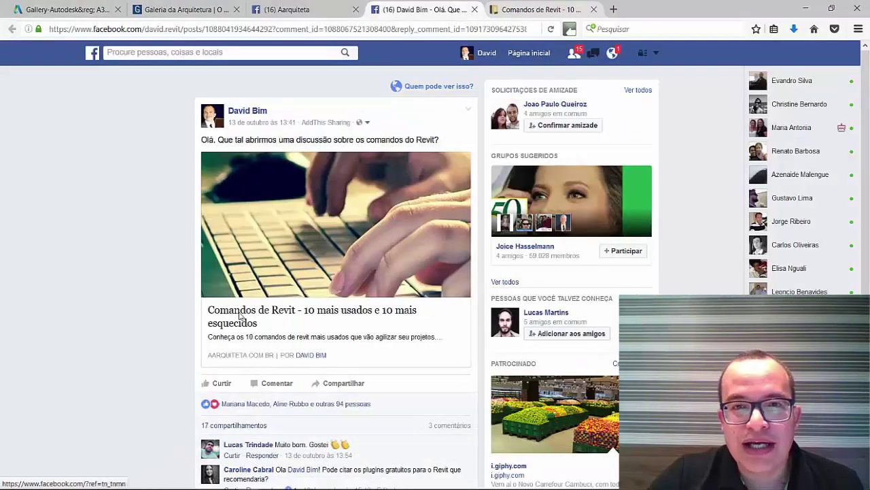
key(ctrl+Tab)
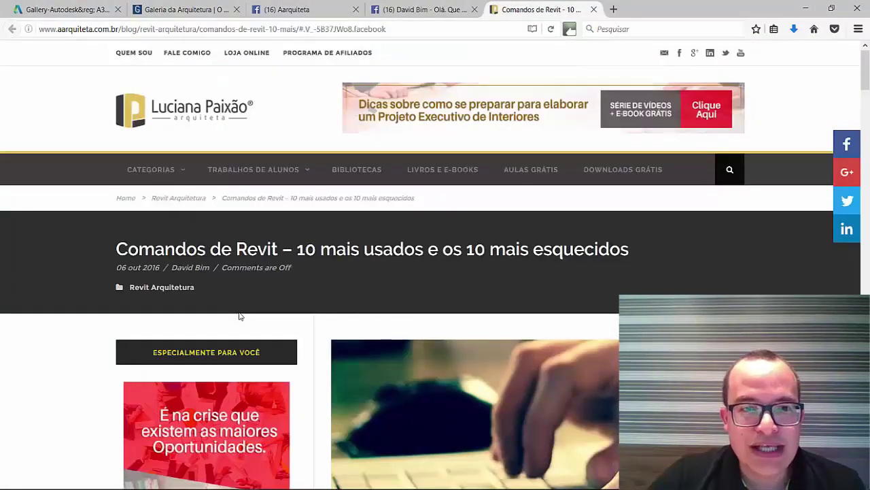
scroll(239, 316, down, 3)
scroll(239, 316, down, 5)
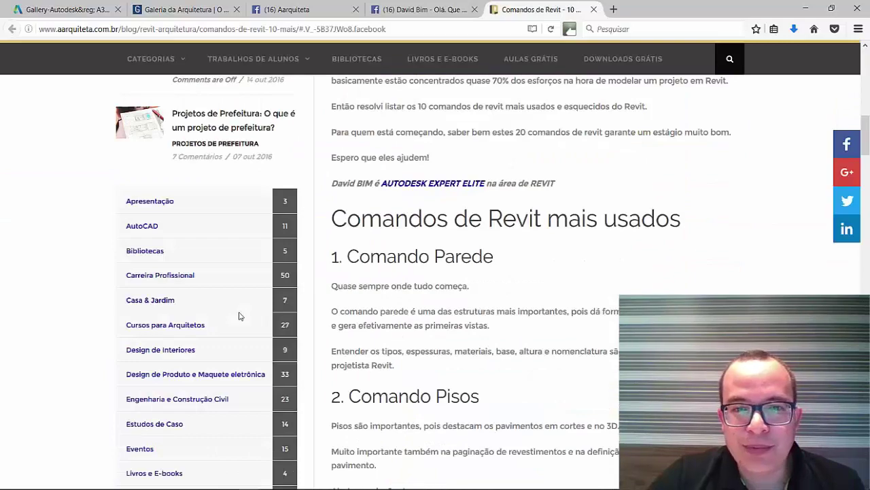
scroll(239, 316, down, 3)
scroll(238, 316, down, 9)
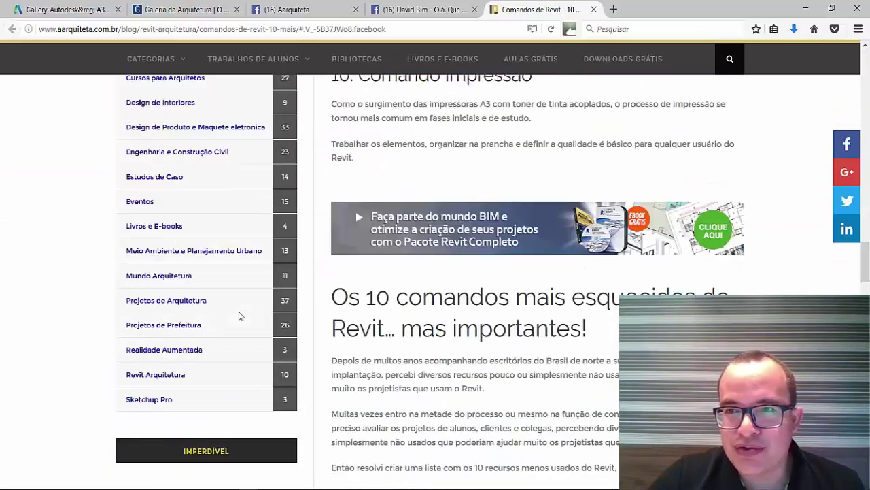
scroll(238, 316, down, 5)
scroll(239, 317, down, 10)
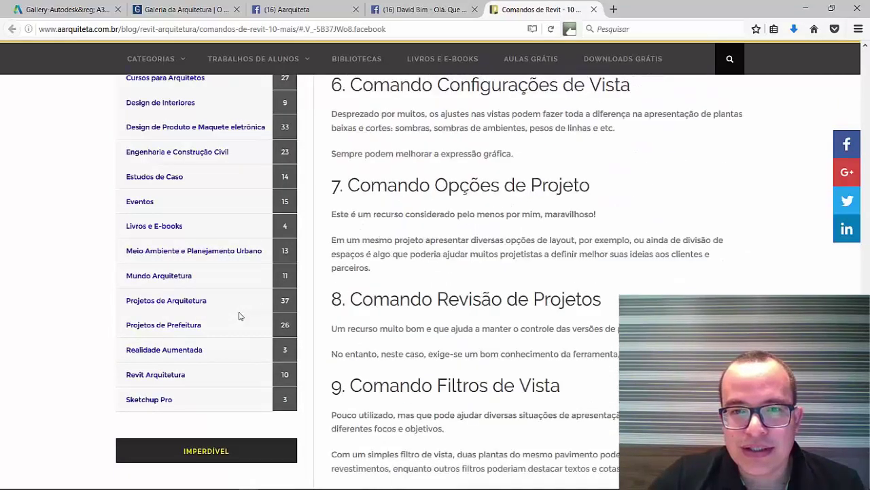
scroll(238, 316, down, 4)
scroll(238, 316, down, 2)
scroll(239, 317, down, 1)
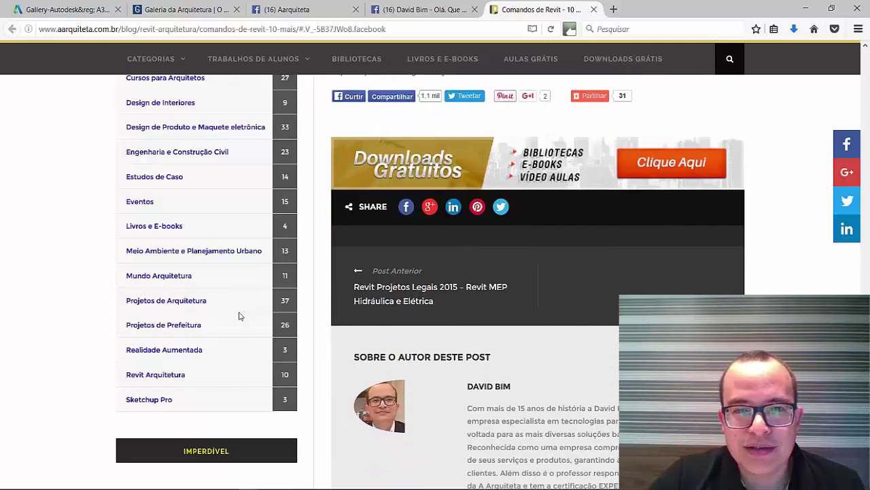
scroll(239, 316, down, 2)
scroll(238, 316, down, 2)
scroll(239, 316, down, 1)
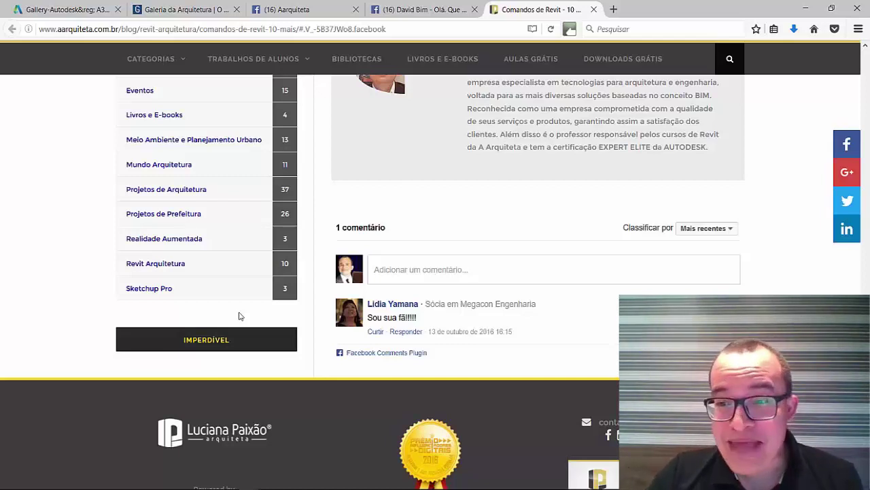
scroll(239, 315, up, 10)
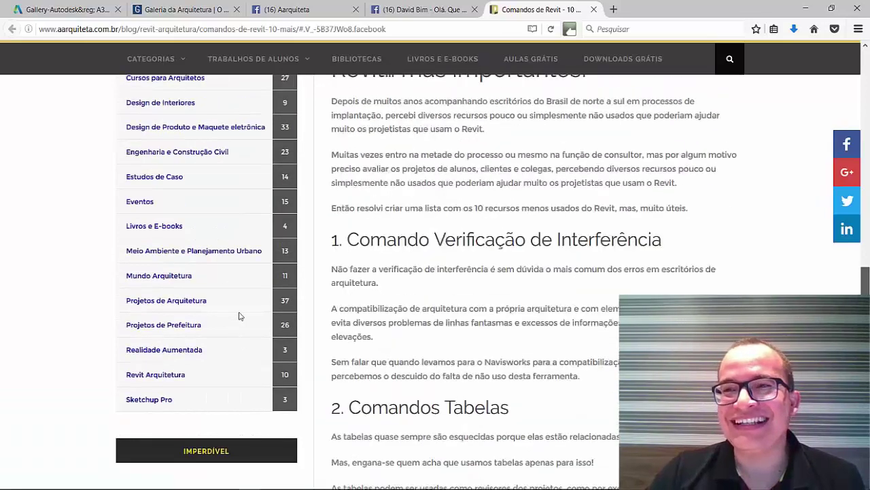
scroll(238, 315, up, 10)
scroll(239, 315, up, 2)
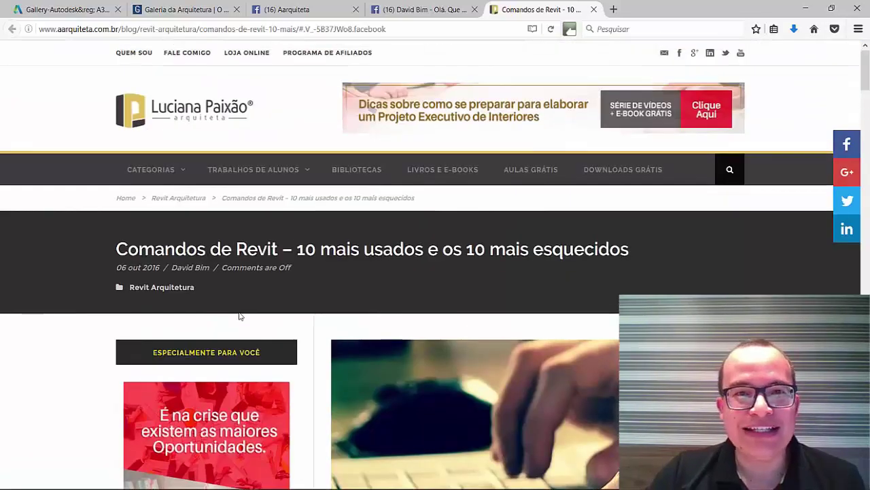
- Return to Revit, reset the floor isolation with HR, and select the glazed balcony door
key(ctrl+shift+Tab)
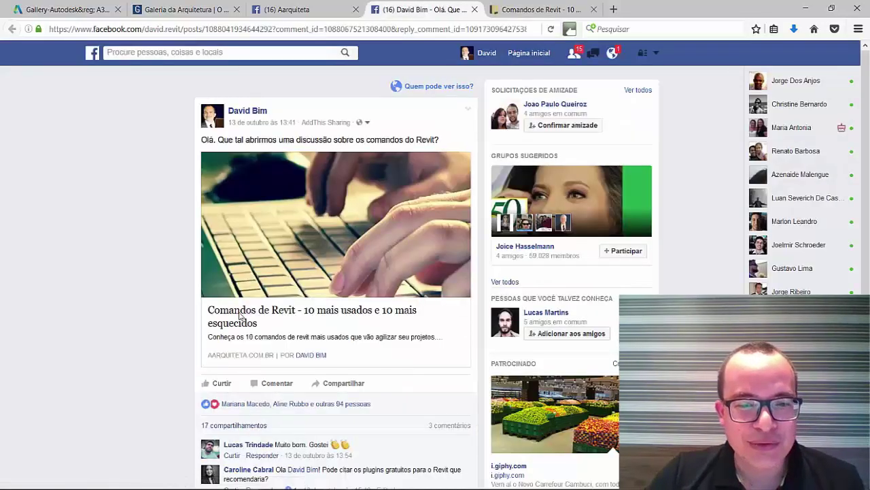
key(alt+Tab)
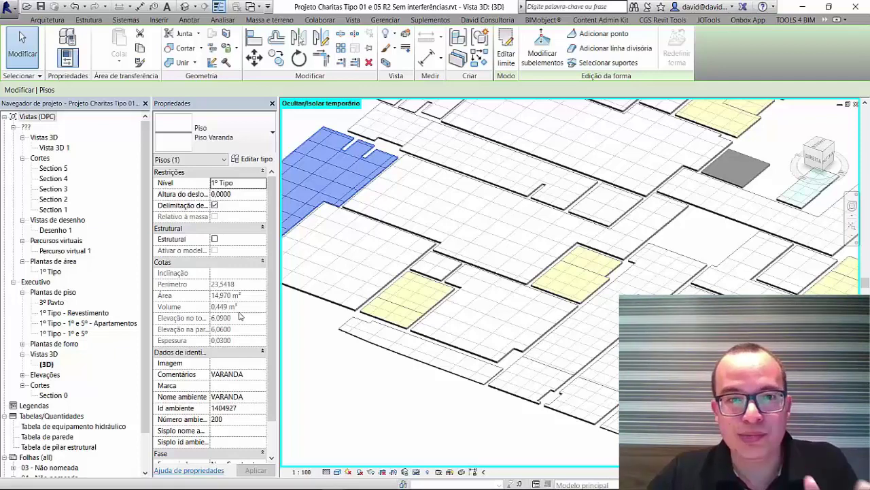
key(h)
key(r)
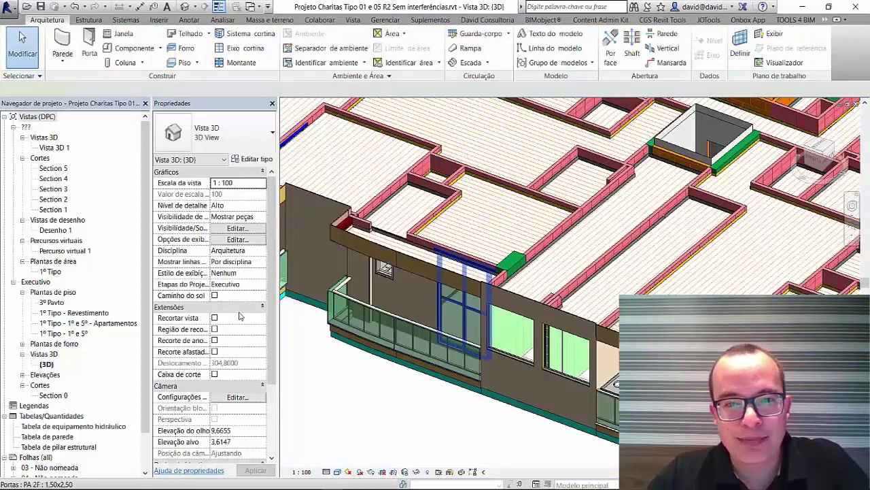
click(384, 269)
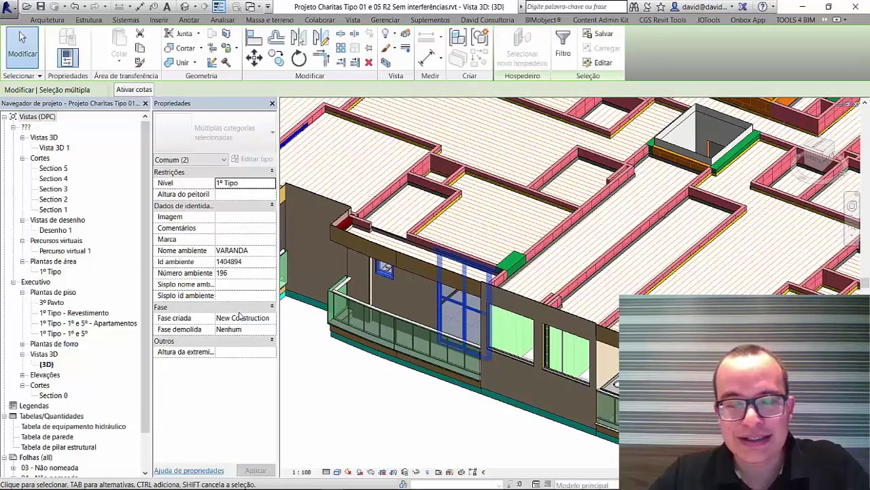
- Isolate the door, window and countertop categories and zoom to fit them
key(i)
key(c)
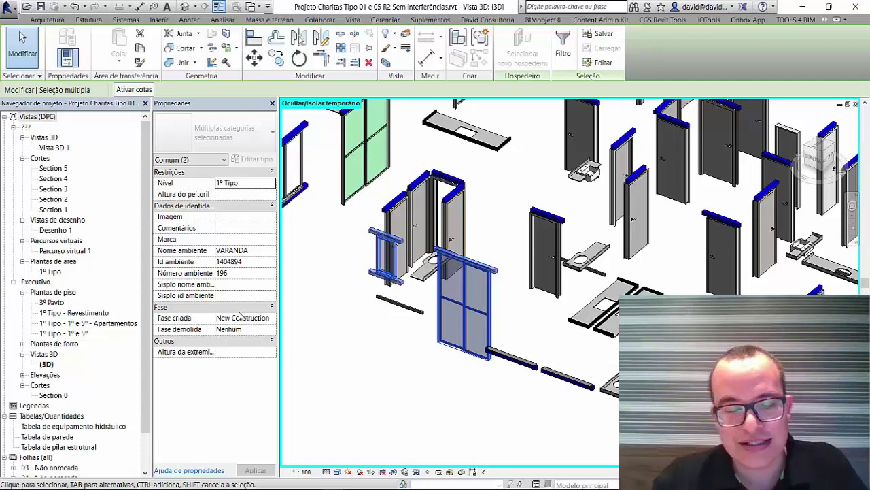
key(Escape)
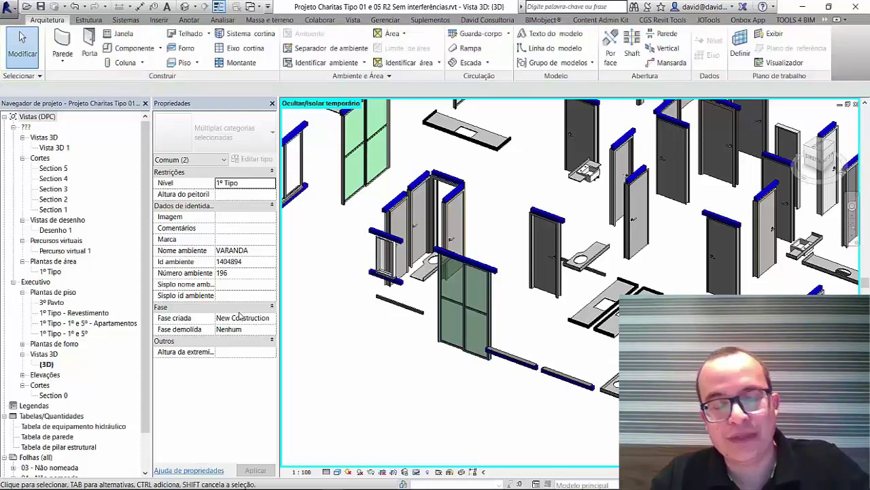
key(z)
key(f)
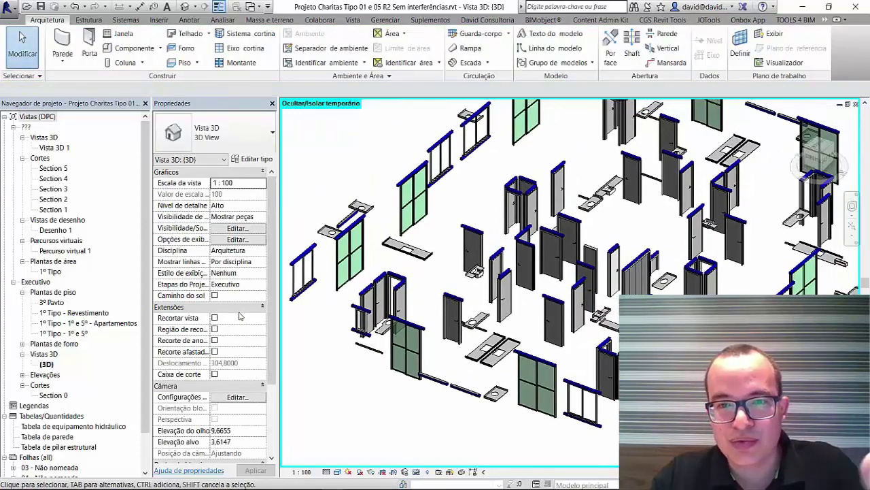
- Inspect the kitchen countertops and the glazed balcony door in Properties
click(499, 350)
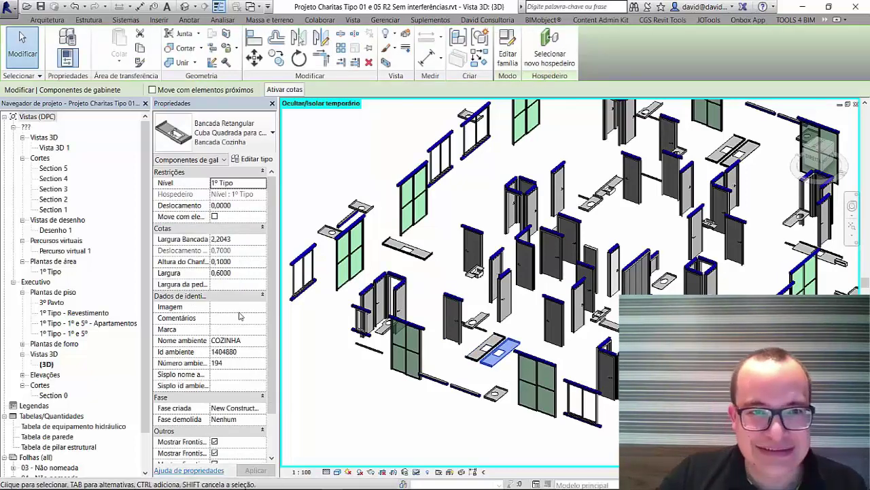
key(Escape)
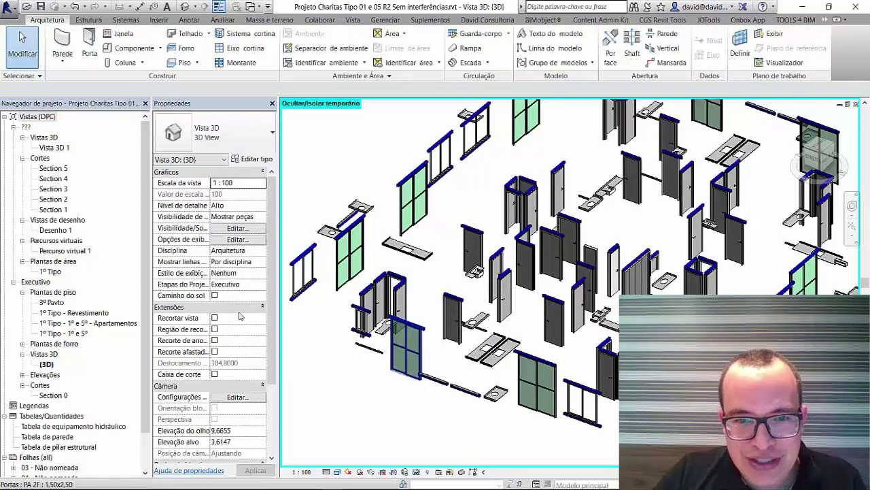
click(407, 349)
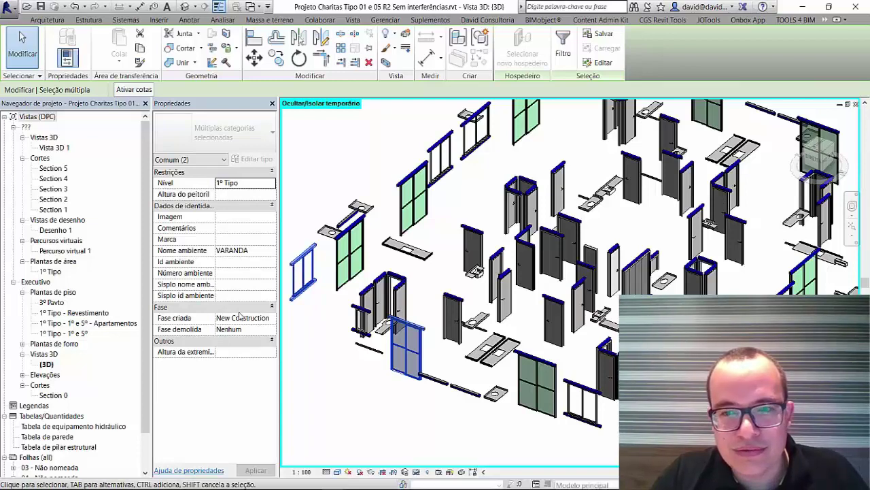
key(Escape)
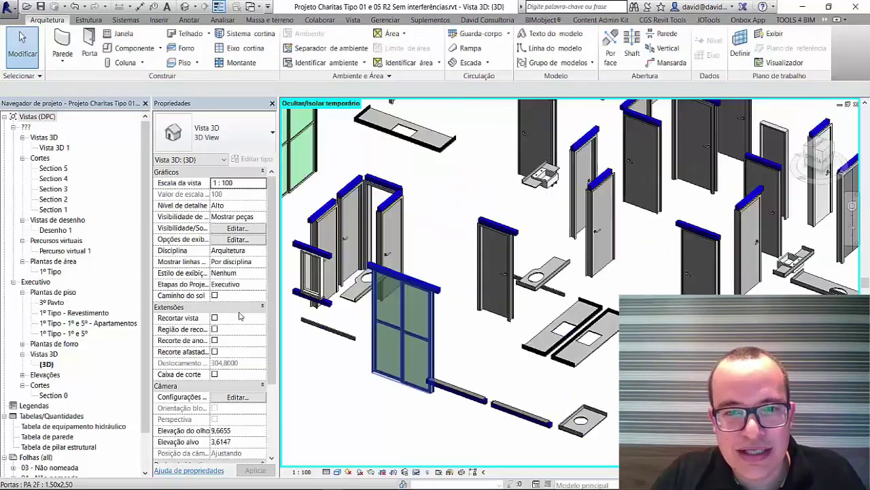
scroll(240, 316, up, 1)
scroll(240, 316, up, 1)
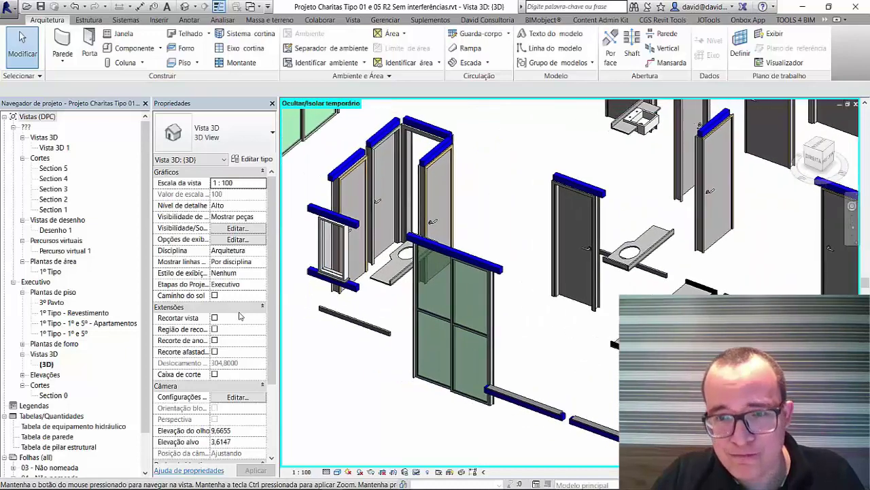
scroll(239, 316, up, 1)
click(239, 316)
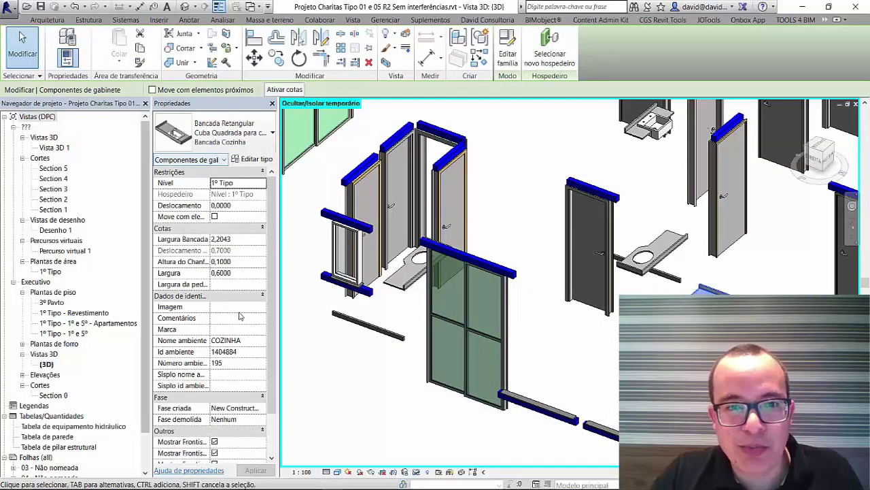
key(Escape)
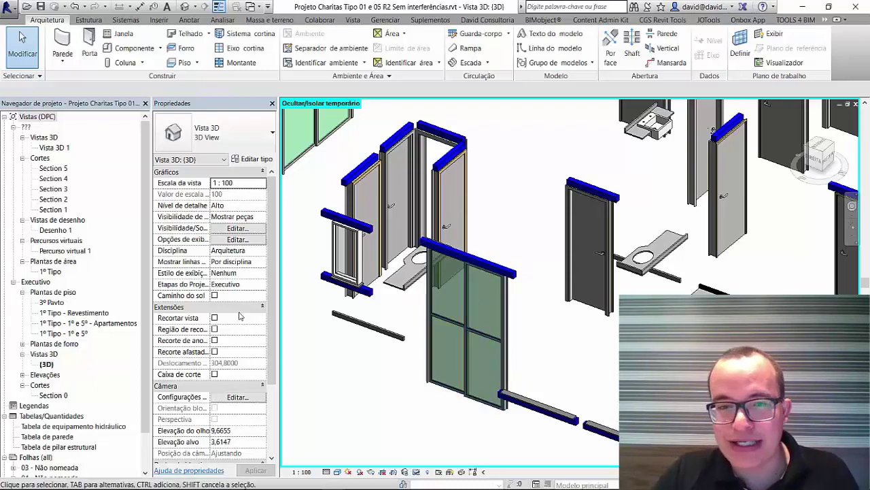
- Zoom in and back out to examine the isolated doors, windows and lintels
scroll(450, 236, up, 3)
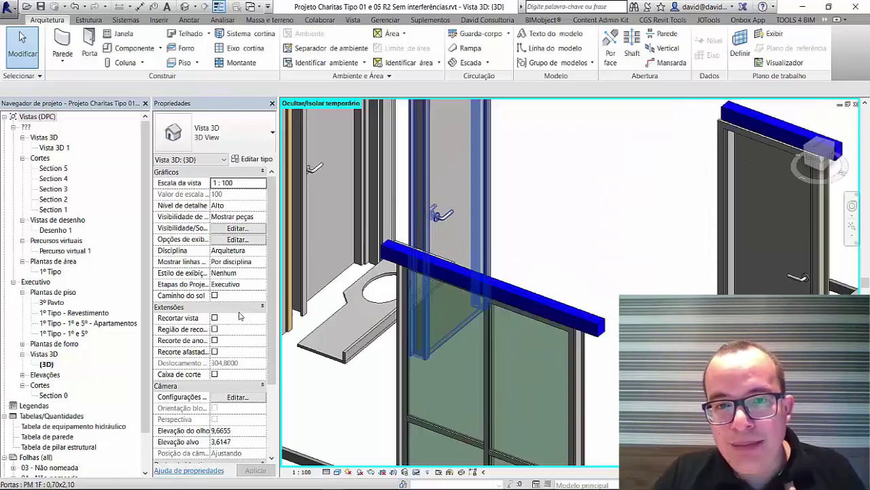
scroll(447, 234, down, 2)
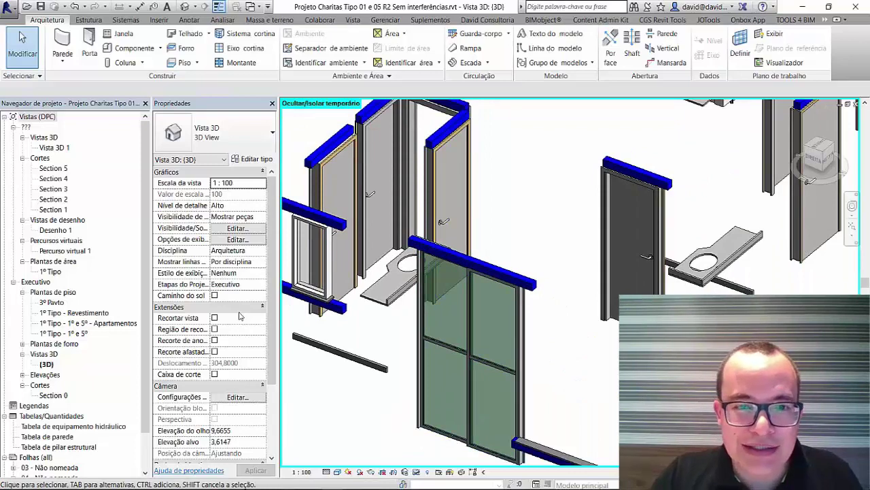
scroll(312, 293, up, 3)
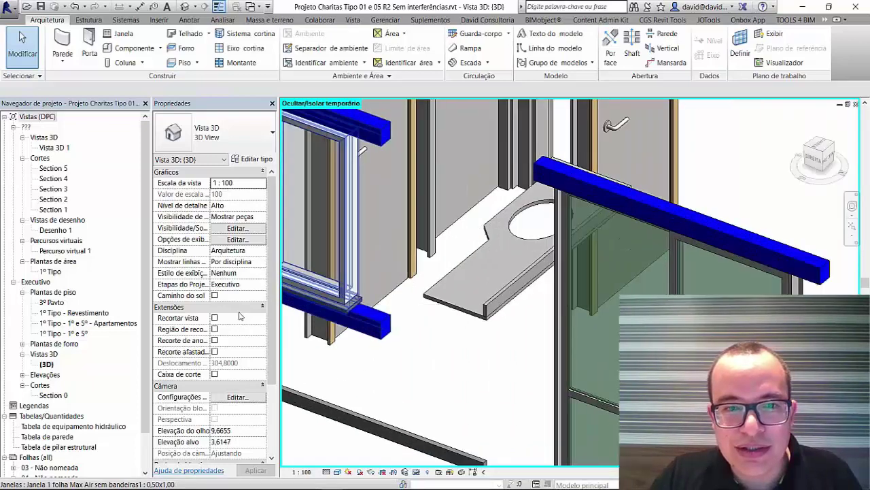
scroll(313, 292, up, 2)
scroll(313, 293, down, 3)
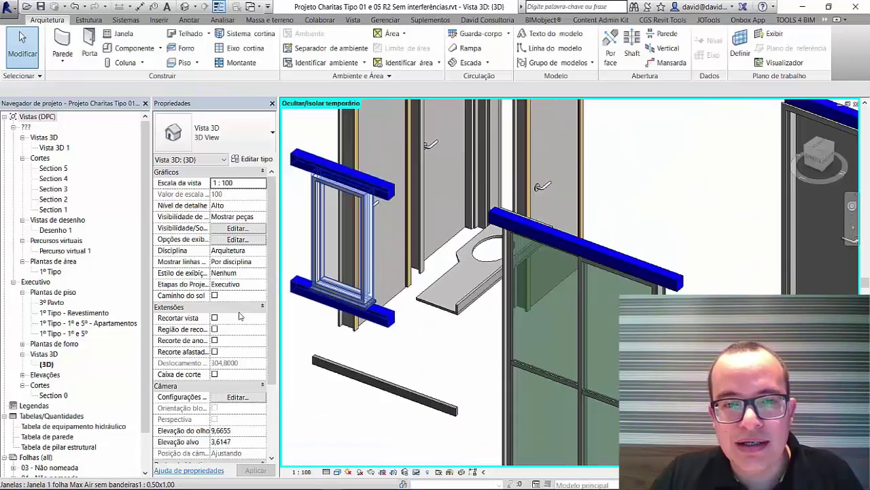
scroll(313, 292, down, 2)
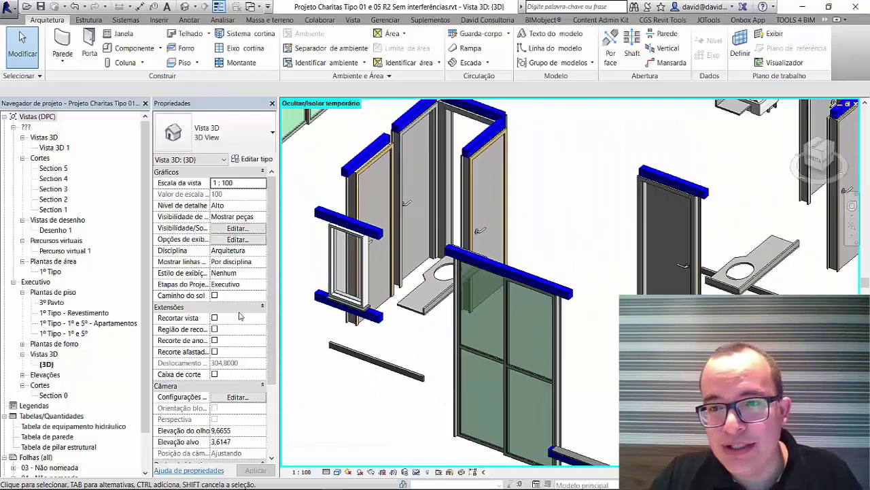
scroll(313, 292, down, 2)
scroll(313, 293, down, 1)
scroll(312, 292, down, 1)
scroll(401, 367, down, 1)
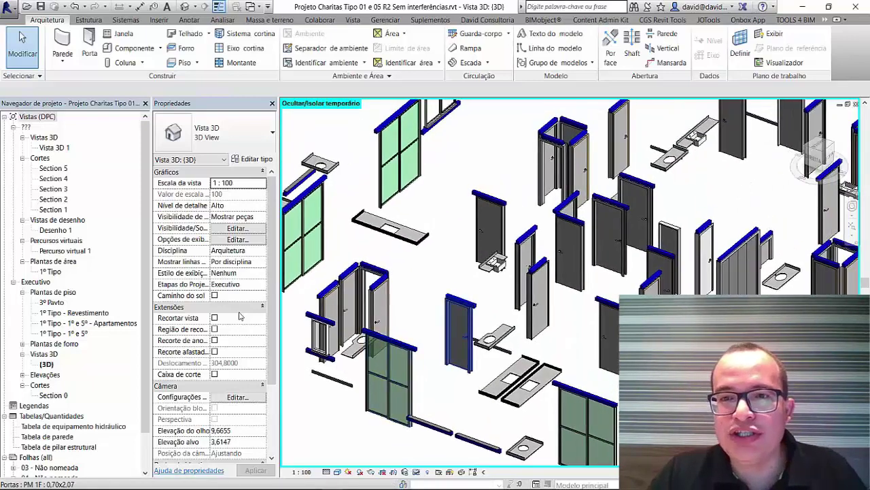
scroll(401, 367, down, 1)
click(615, 198)
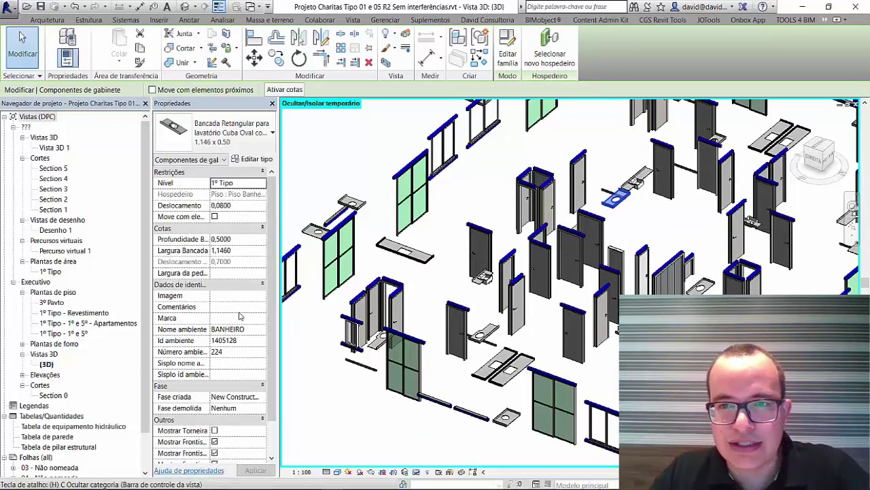
key(h)
key(c)
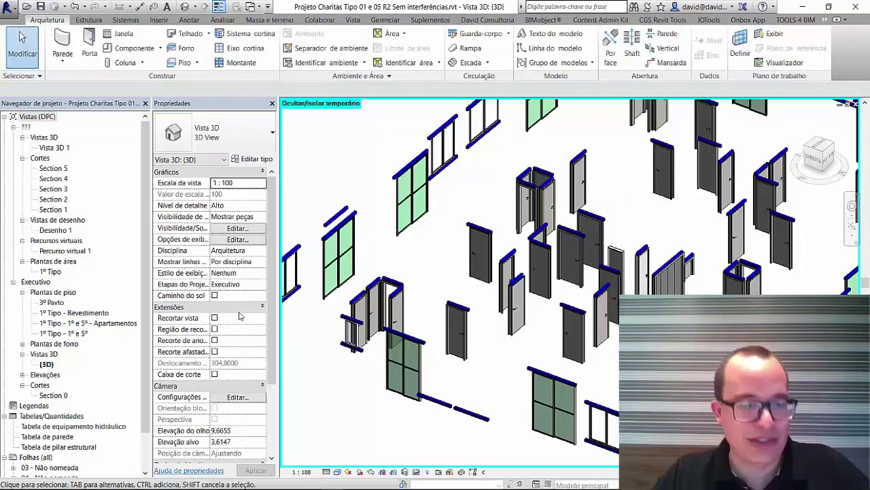
shift+middle_drag(239, 316, 240, 316)
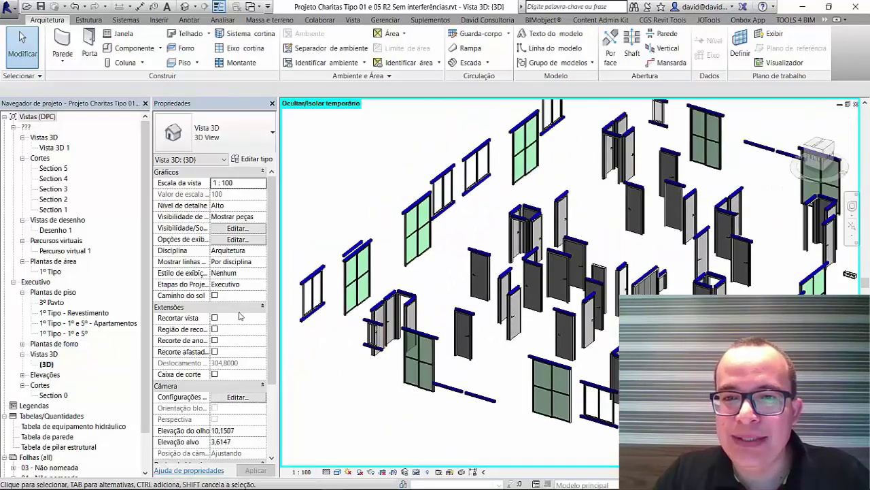
scroll(239, 317, up, 2)
scroll(240, 316, up, 2)
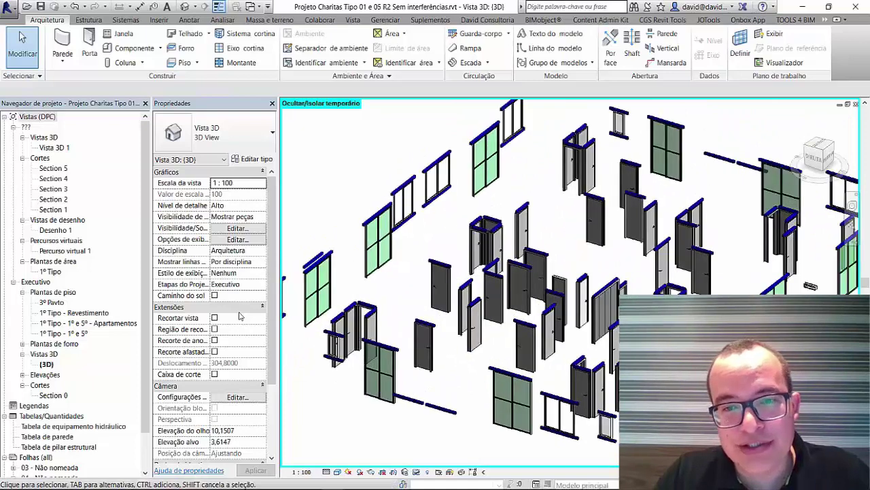
scroll(240, 316, up, 2)
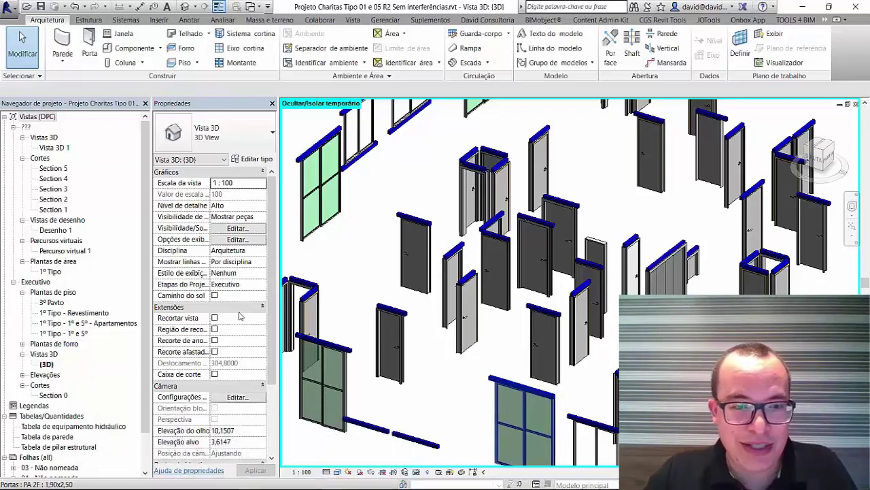
- Switch from Revit to the Firefox tab showing the Facebook post
click(269, 449)
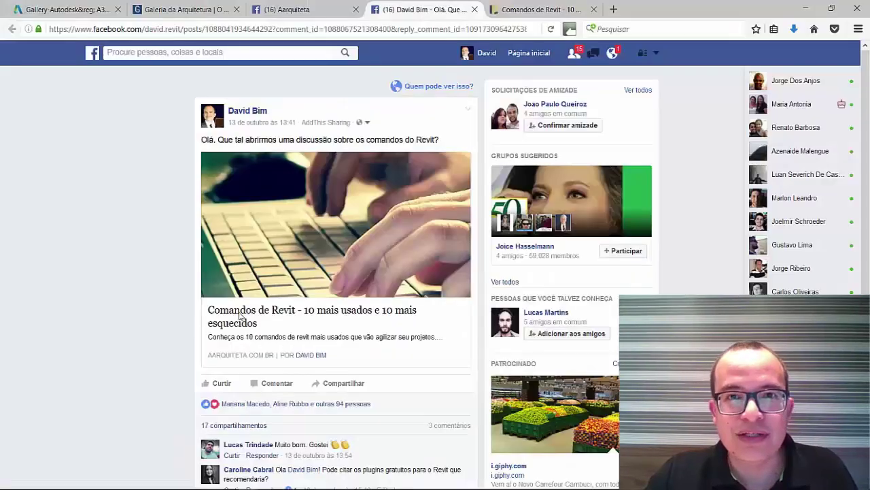
- Open the Comandos de Revit article linked in the Facebook post
click(240, 315)
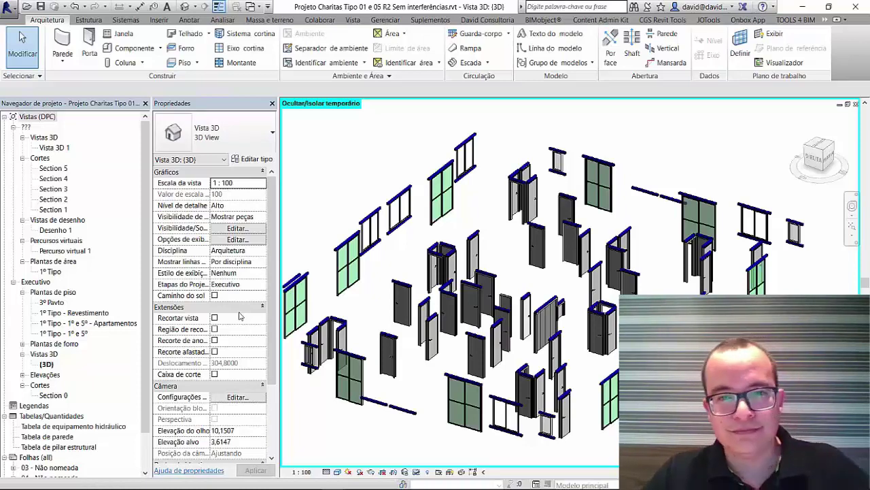
- Reset the doors-and-windows isolation with HR and select the Varanda gypsum ceiling
key(h)
key(r)
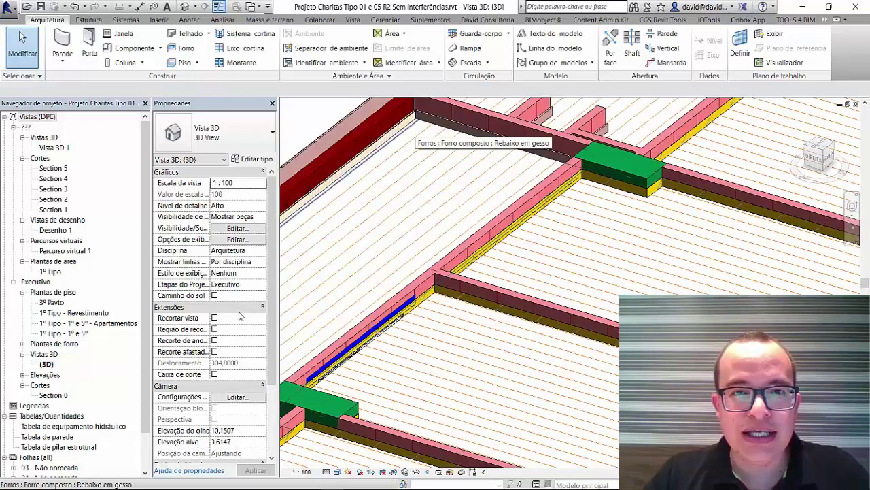
click(408, 127)
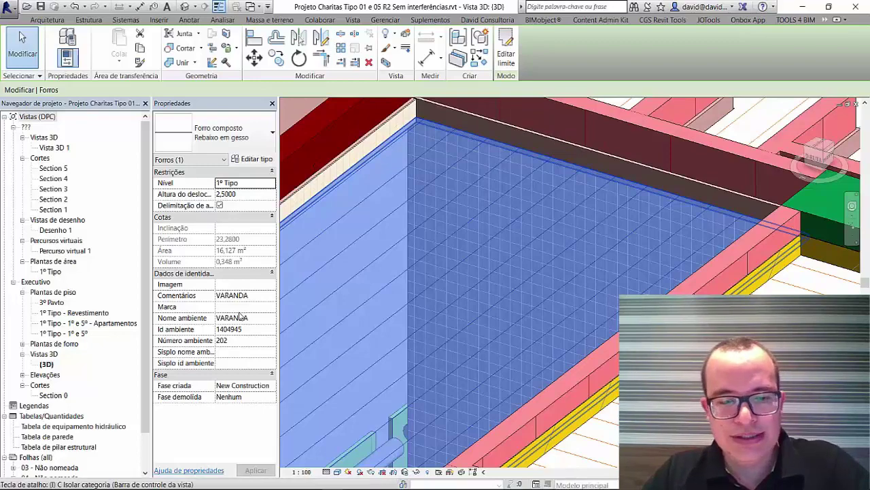
key(h)
key(i)
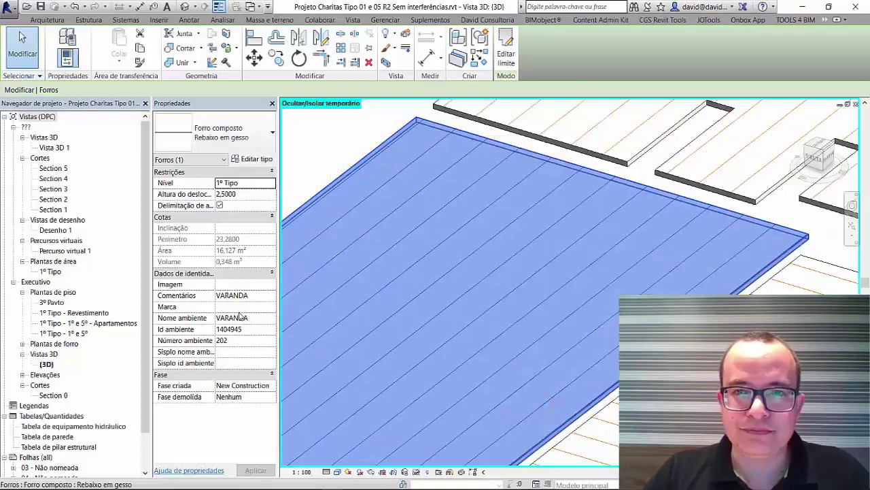
key(z)
key(f)
key(Escape)
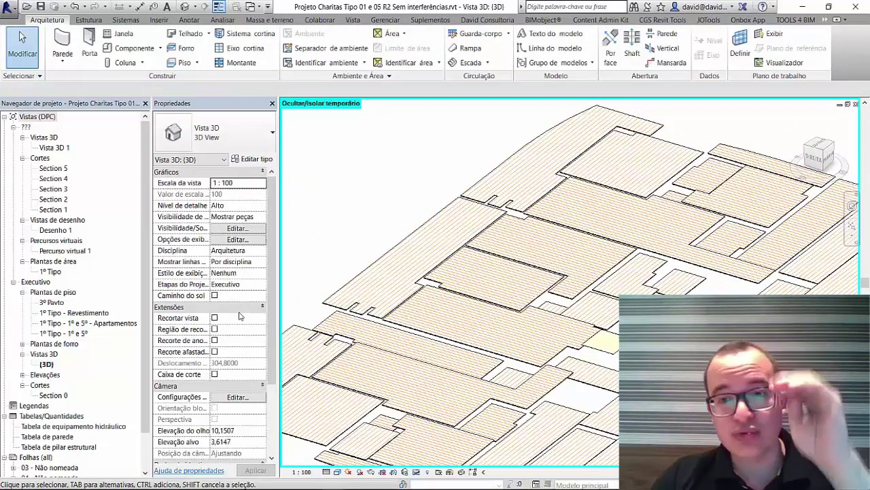
key(z)
key(f)
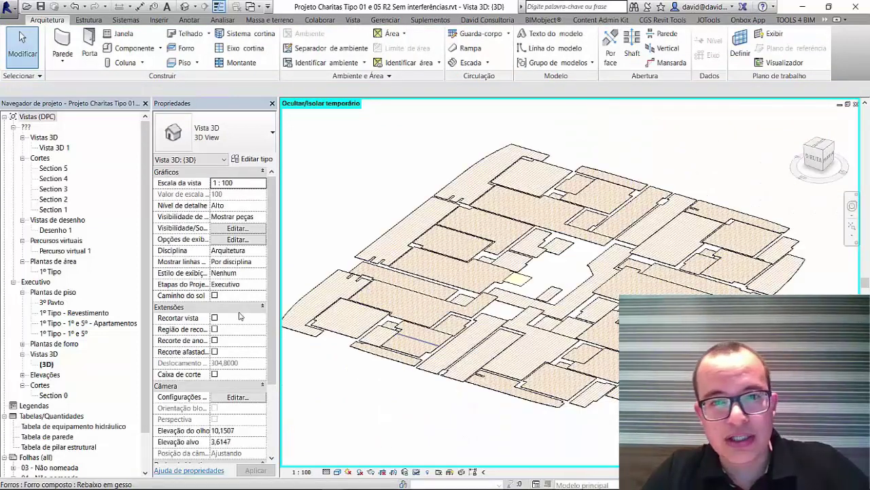
click(819, 154)
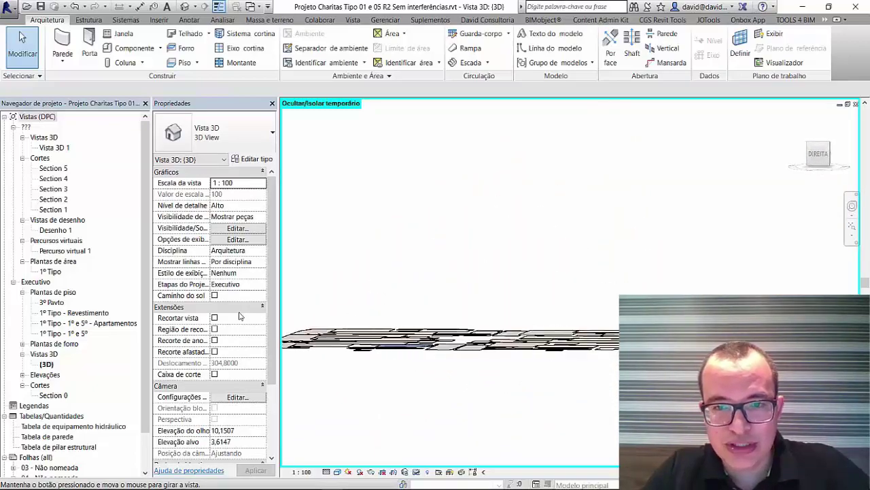
click(830, 144)
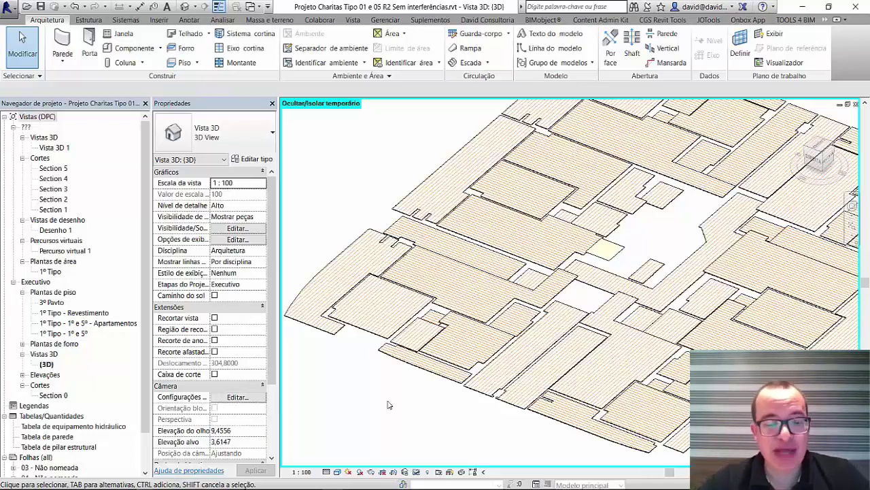
key(h)
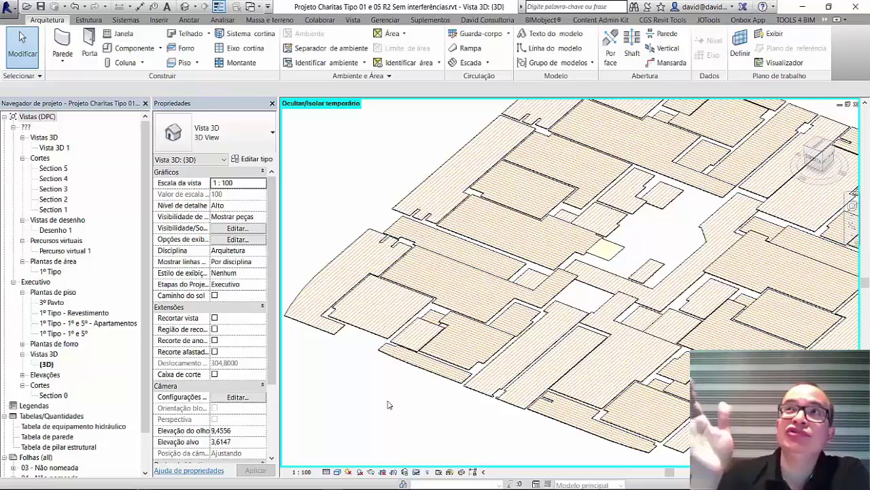
key(r)
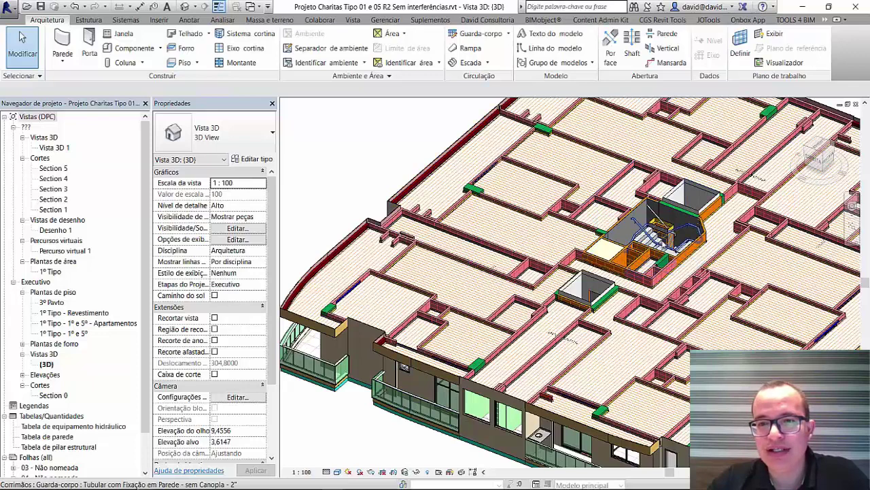
- Zoom in and select the concrete stair together with its wall-mounted handrail
scroll(652, 242, up, 2)
scroll(652, 245, up, 2)
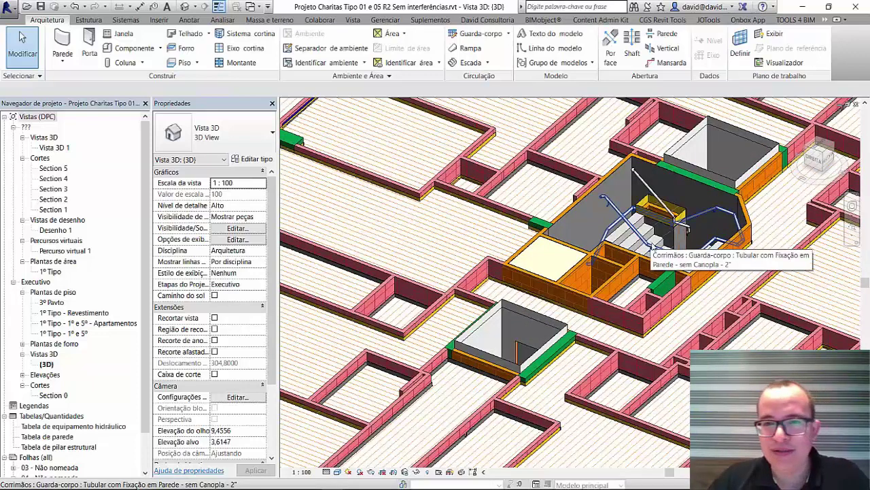
click(626, 233)
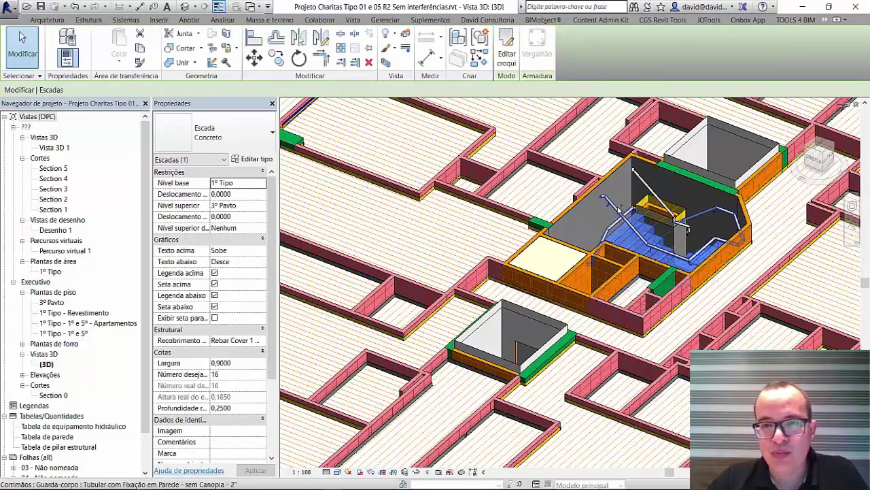
ctrl+click(620, 208)
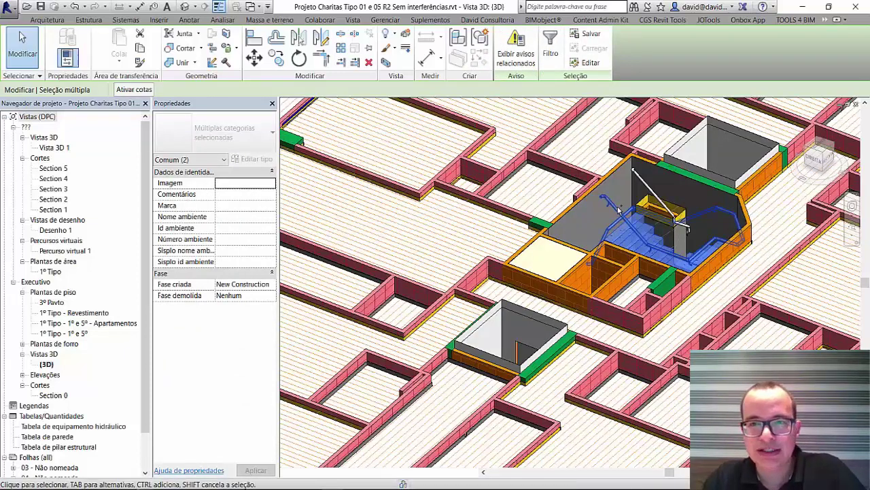
- Isolate the stair and railing categories with IC, then clear the selection
key(i)
key(c)
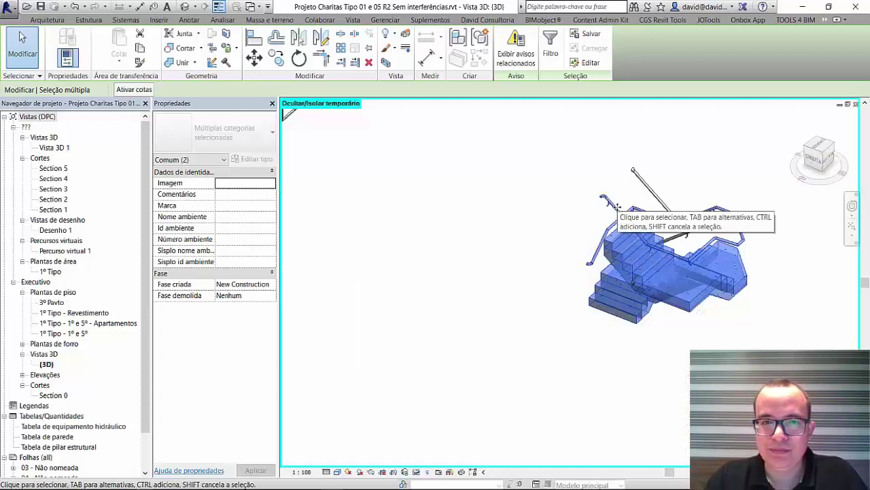
scroll(622, 265, down, 3)
click(561, 326)
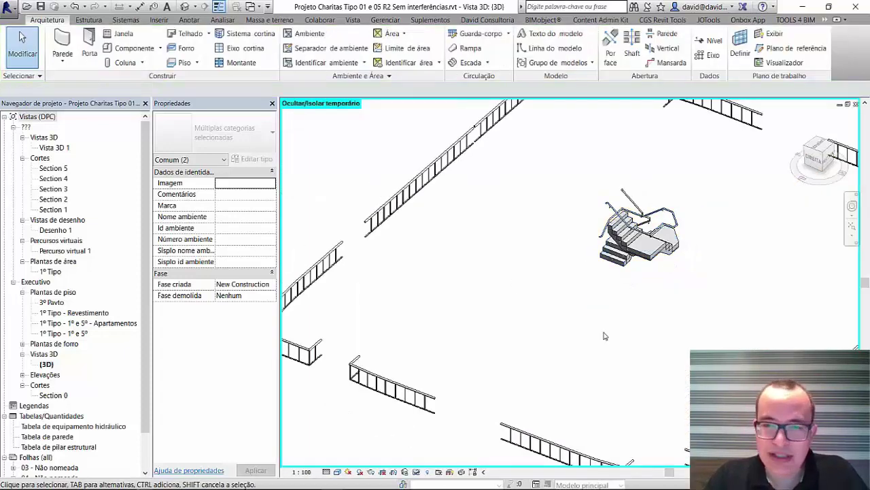
- Orbit and zoom around the isolated stair to view it from other sides
shift+middle_drag(604, 336, 590, 335)
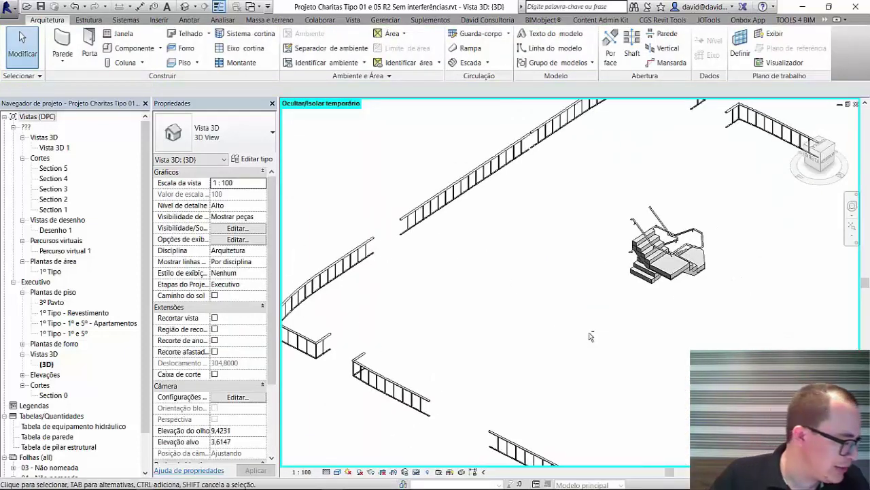
middle_drag(613, 319, 487, 318)
scroll(503, 286, up, 5)
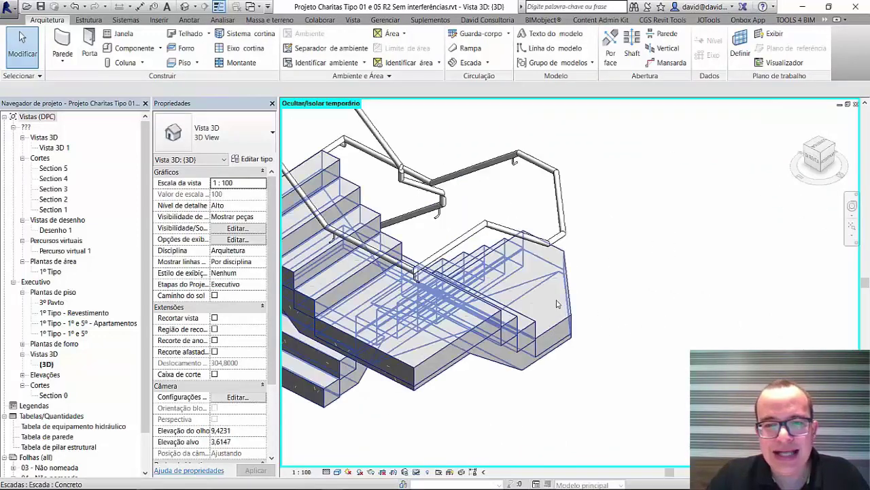
click(557, 304)
mouse_move(661, 281)
shift+middle_down()
mouse_move(486, 314)
mouse_move(658, 261)
shift+middle_up()
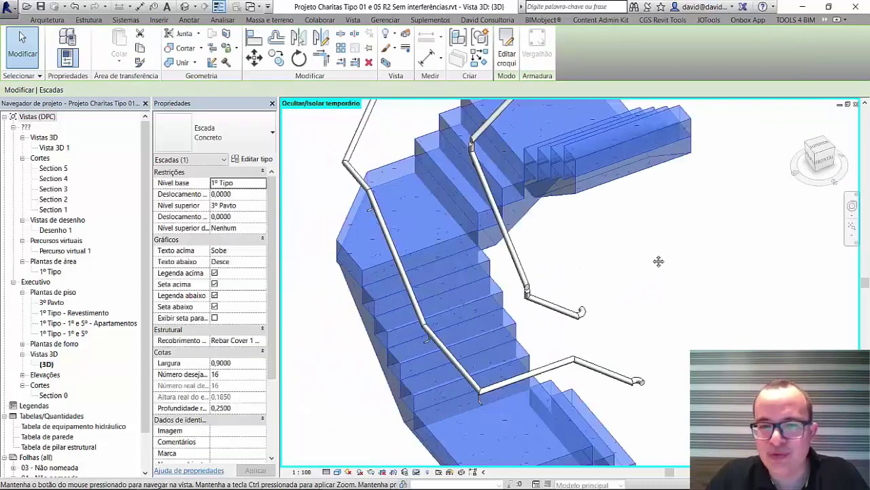
scroll(658, 261, down, 2)
scroll(639, 262, down, 3)
mouse_move(639, 262)
shift+middle_down()
mouse_move(455, 266)
mouse_move(671, 317)
mouse_move(519, 328)
mouse_move(675, 386)
mouse_move(502, 360)
mouse_move(528, 395)
mouse_move(462, 388)
mouse_move(621, 401)
mouse_move(616, 392)
shift+middle_up()
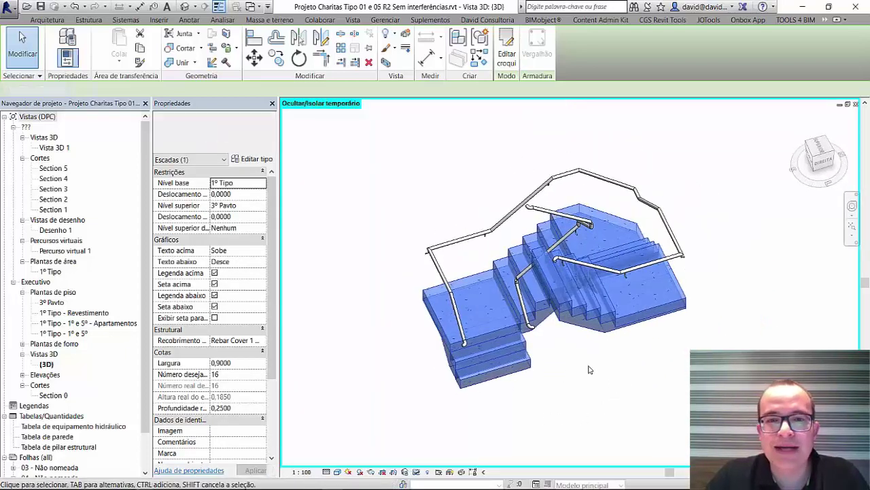
click(590, 369)
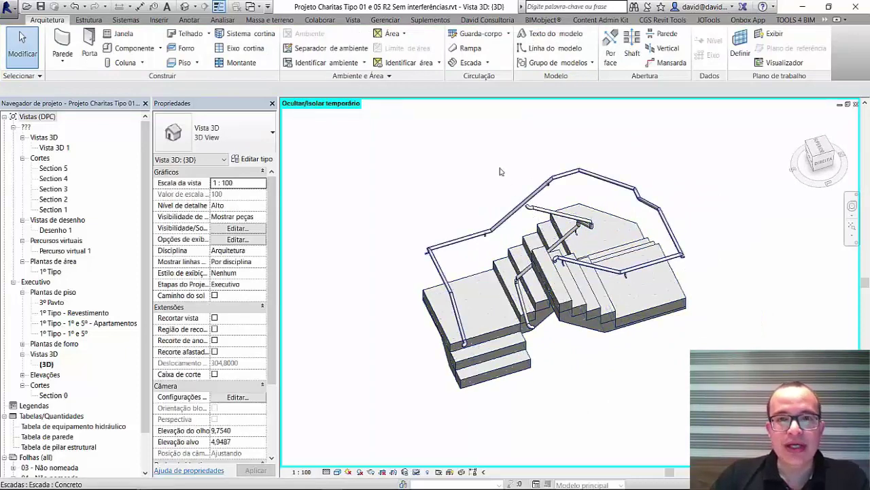
- Glance at the stair creation options, then orbit the stair round to the FRONTAL view
click(488, 63)
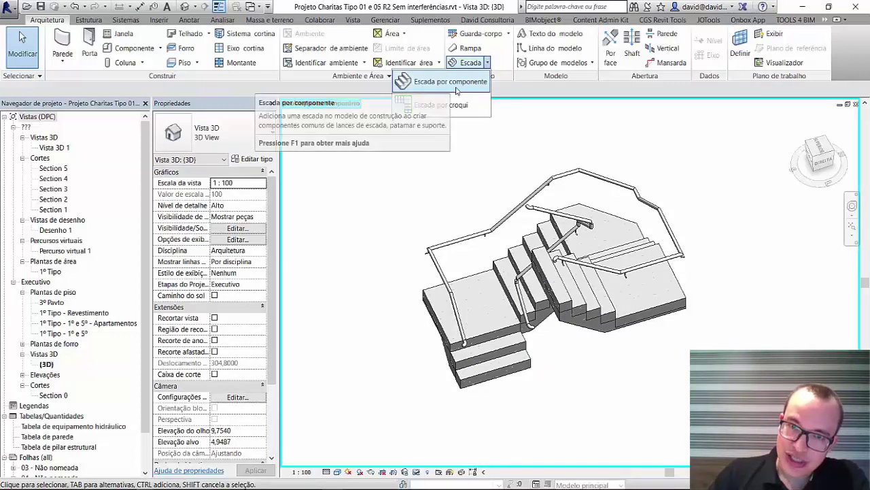
click(469, 189)
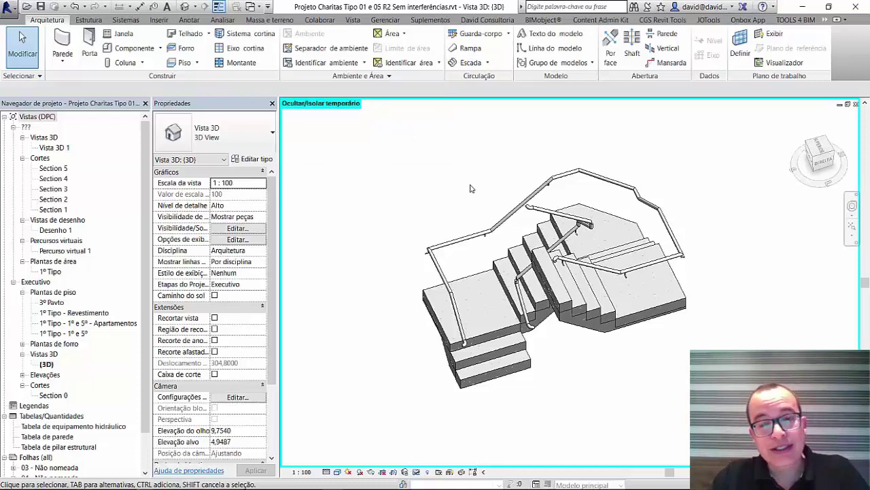
shift+middle_drag(472, 189, 544, 177)
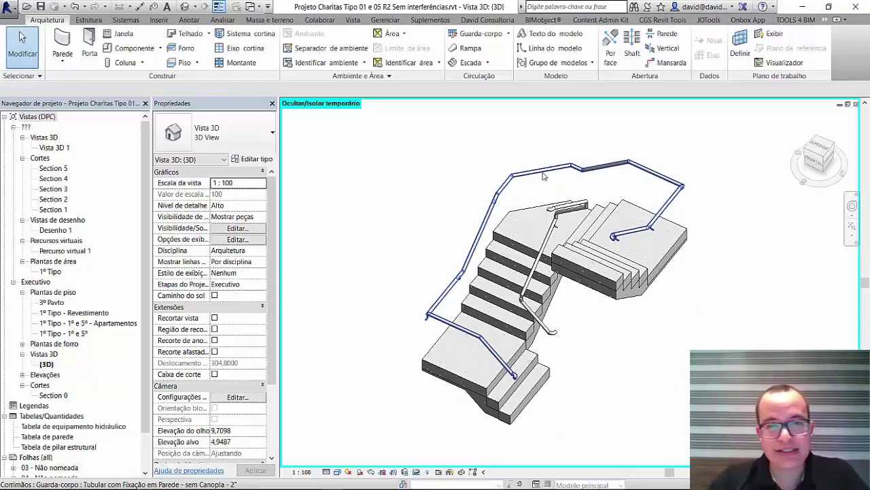
mouse_move(540, 176)
shift+middle_down()
mouse_move(649, 162)
mouse_move(606, 395)
mouse_move(566, 150)
mouse_move(582, 166)
shift+middle_up()
mouse_move(650, 226)
shift+middle_down()
mouse_move(436, 238)
mouse_move(659, 156)
shift+middle_up()
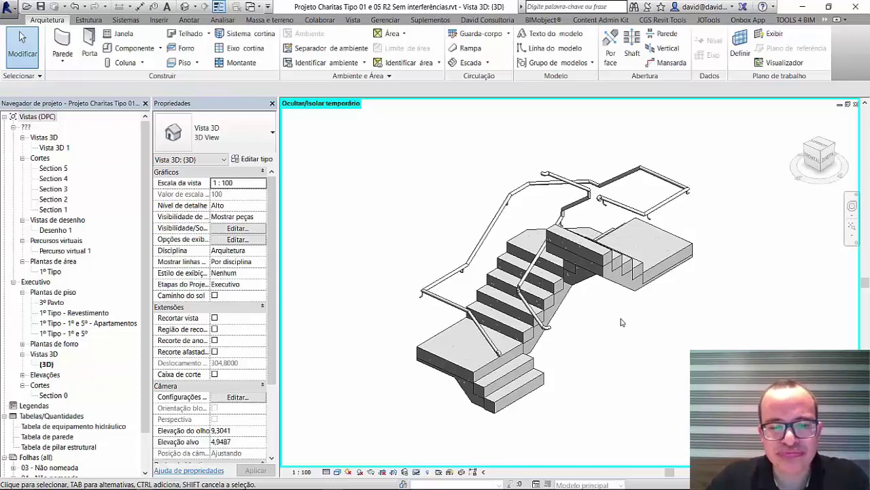
- Reset the temporary isolation with HR and zoom out to the whole floor
key(h)
key(r)
scroll(589, 274, down, 1)
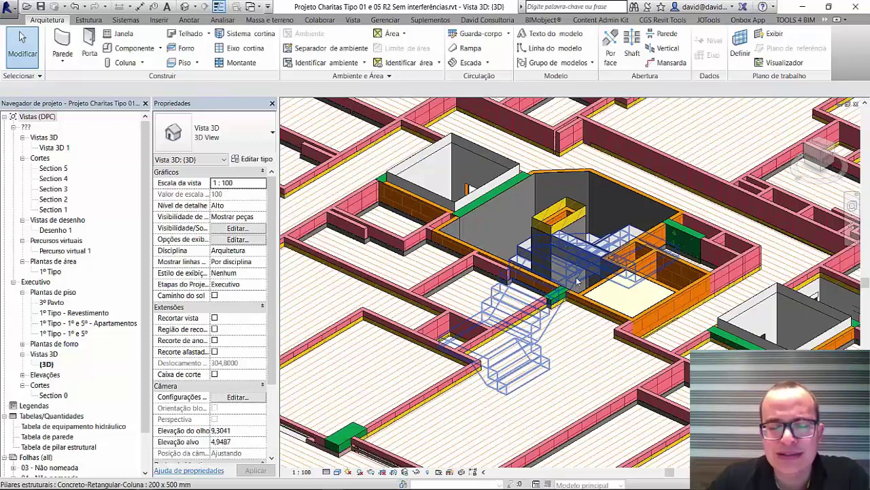
scroll(577, 280, down, 5)
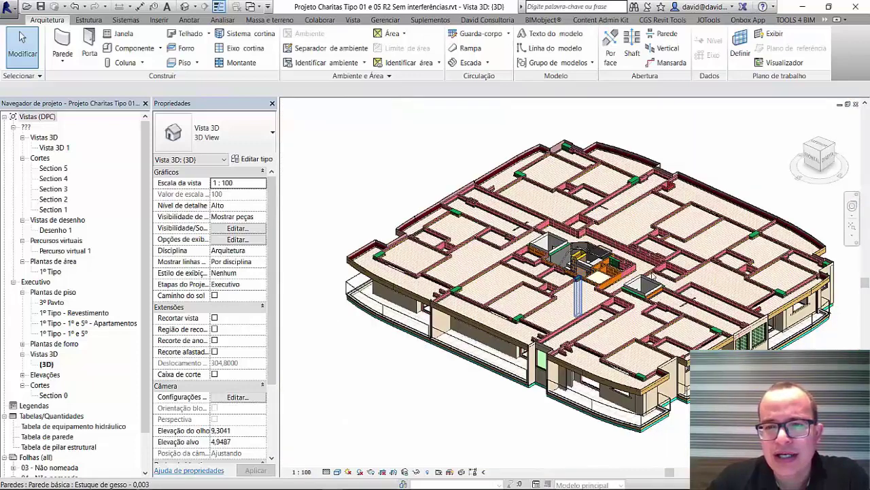
scroll(655, 274, down, 2)
scroll(654, 274, up, 1)
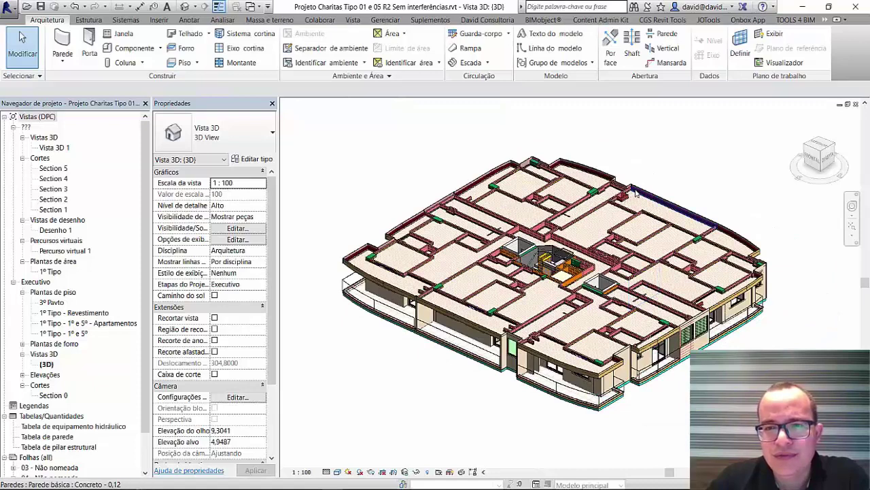
- Select an exterior wall and start hiding the wall category
click(423, 316)
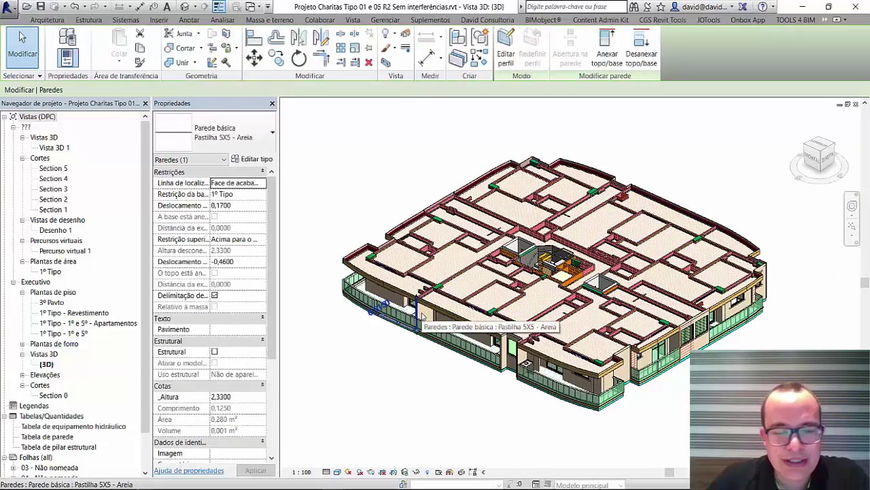
key(v)
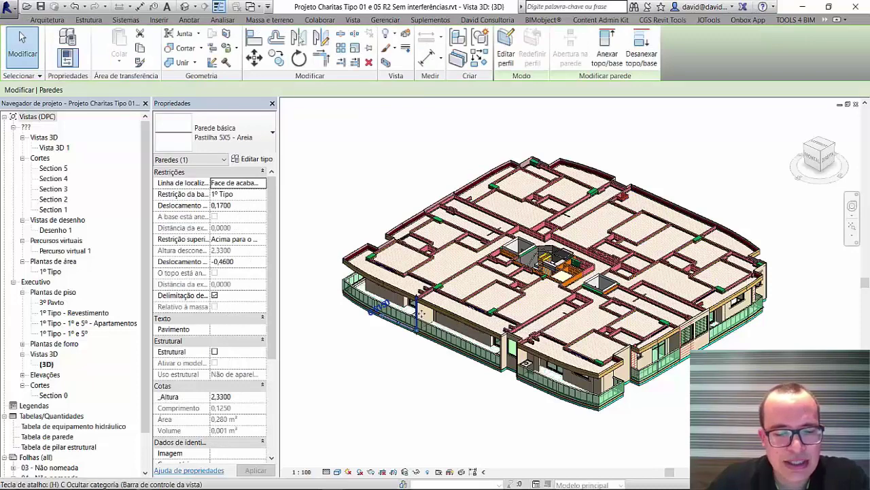
key(Escape)
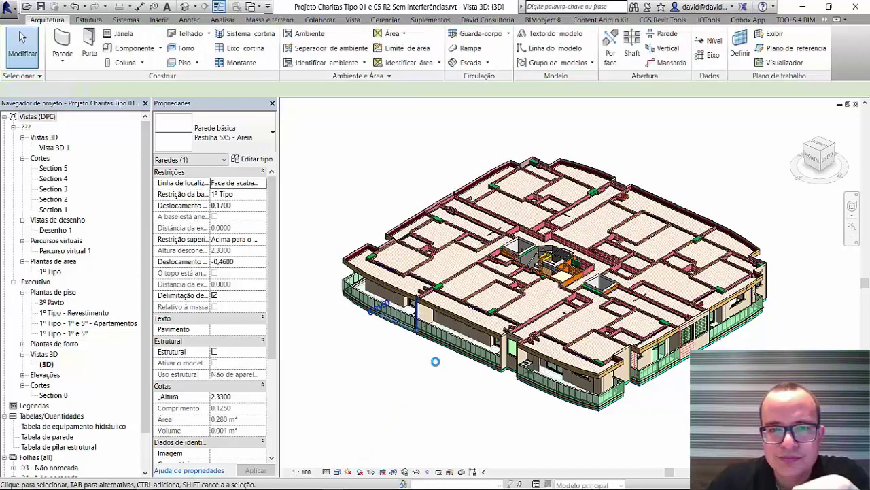
- Temporarily hide every wall in the 3D view
key(h)
key(c)
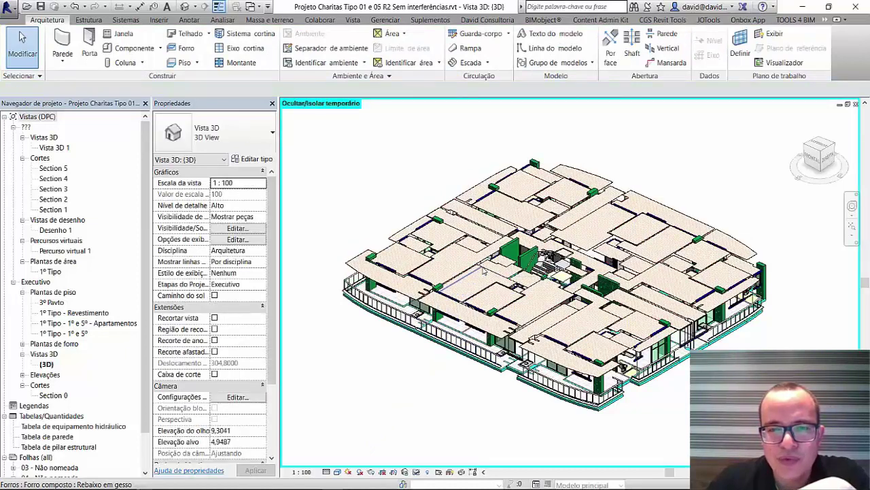
scroll(483, 271, up, 3)
scroll(476, 265, up, 2)
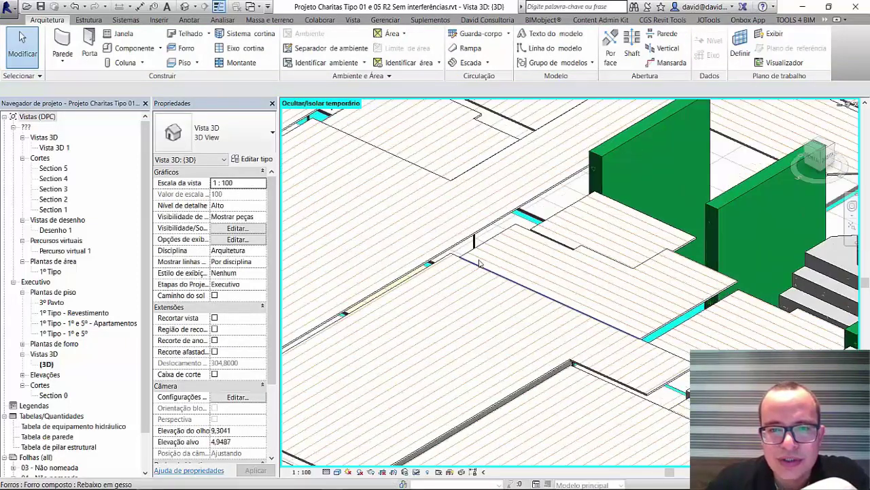
scroll(473, 261, up, 2)
- Temporarily hide the plaster drop ceiling over the bathroom
click(472, 258)
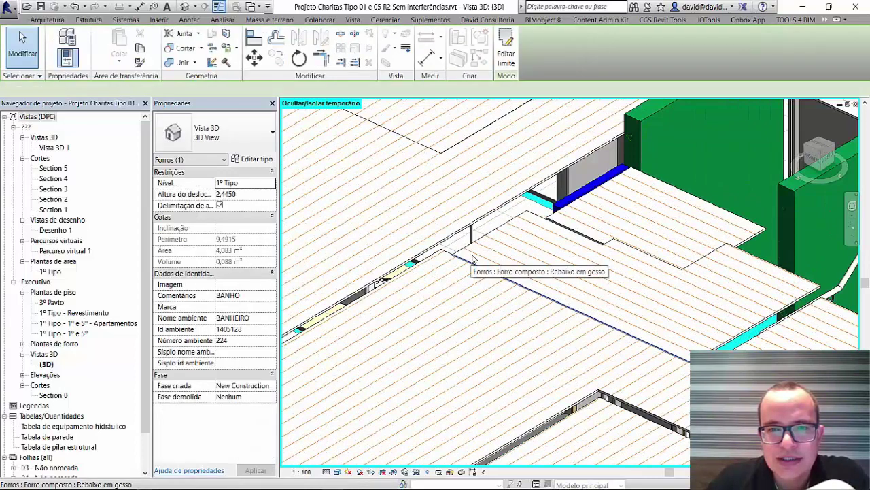
scroll(474, 251, up, 2)
scroll(474, 252, up, 2)
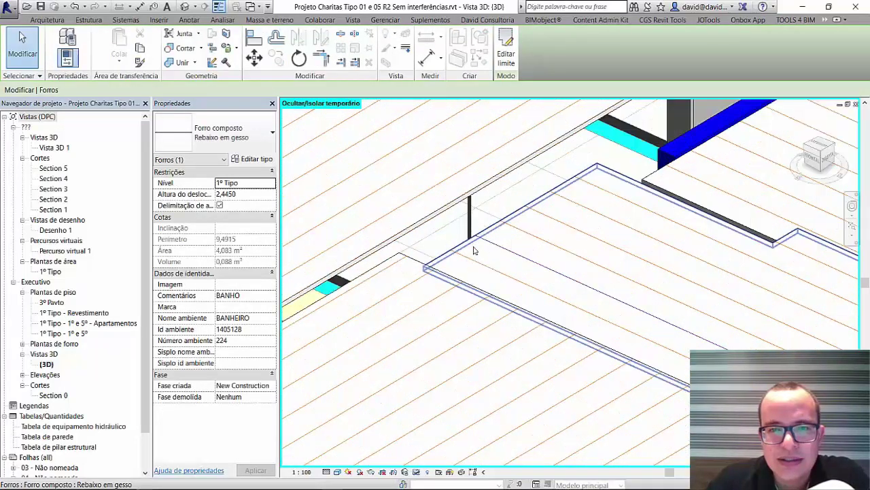
scroll(474, 251, up, 2)
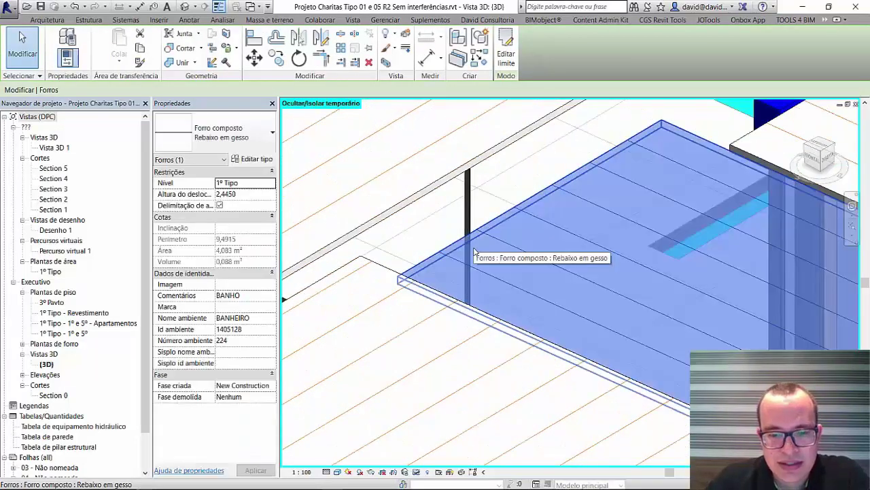
key(h)
key(h)
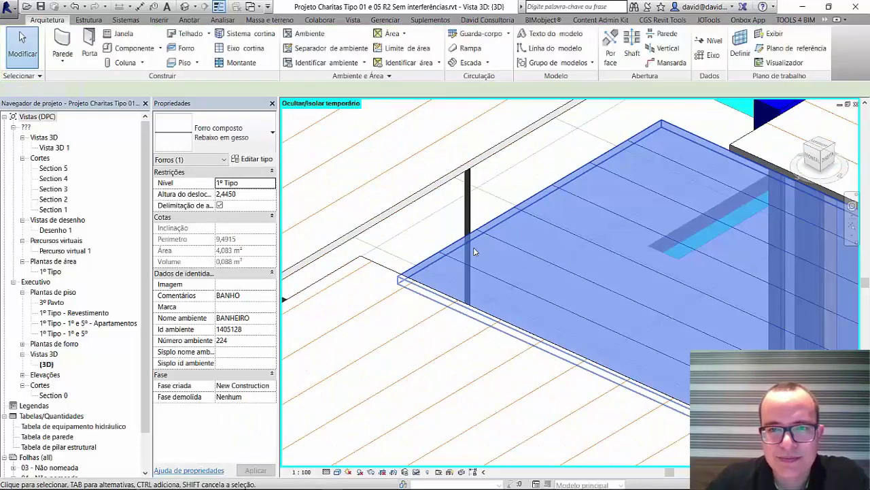
- Temporarily hide the kitchen floor finish and the door beside the bathroom fixtures
click(533, 251)
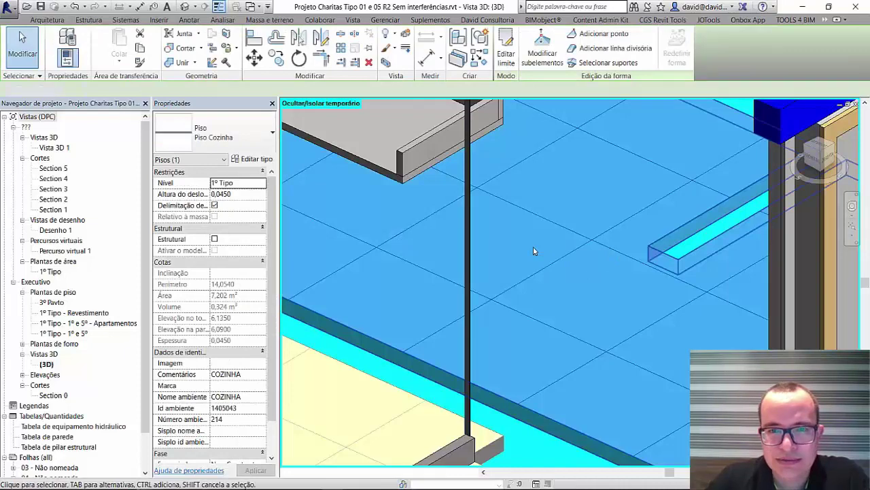
key(h)
key(h)
scroll(533, 251, down, 1)
scroll(534, 250, down, 2)
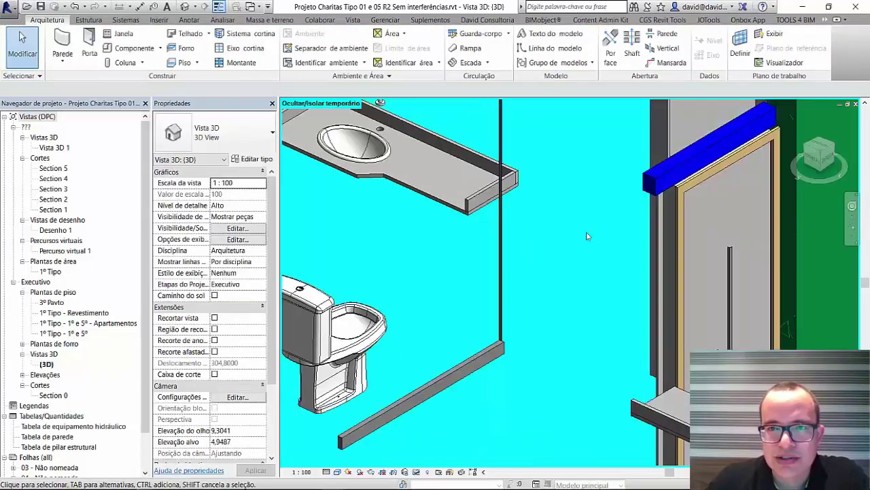
click(666, 202)
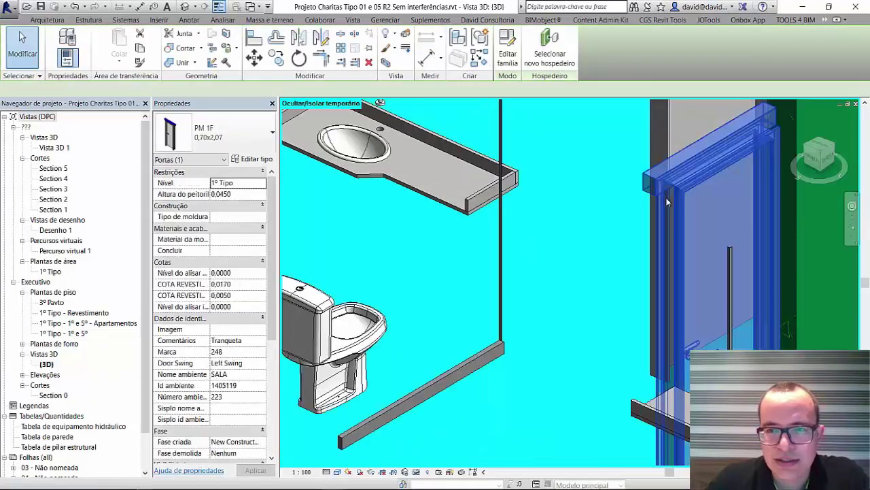
key(h)
key(h)
- Pan and zoom to centre the stair and bathroom fixtures in view
scroll(576, 291, down, 1)
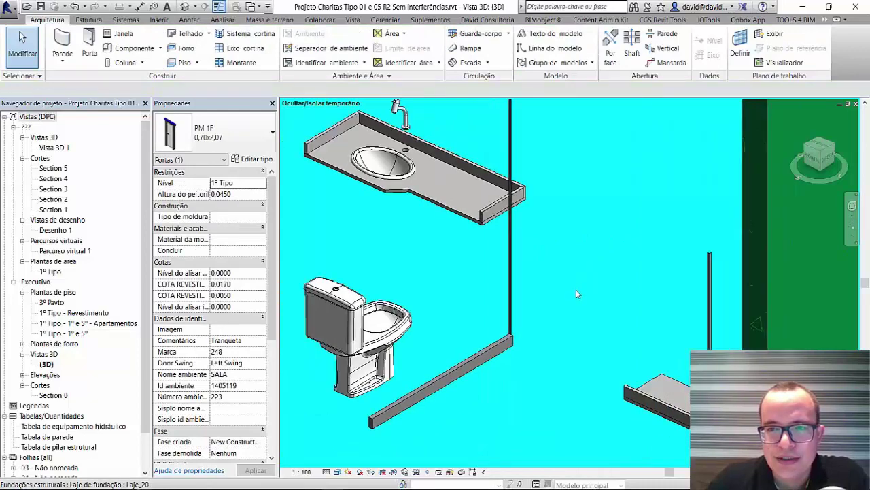
scroll(575, 285, down, 2)
scroll(576, 282, down, 1)
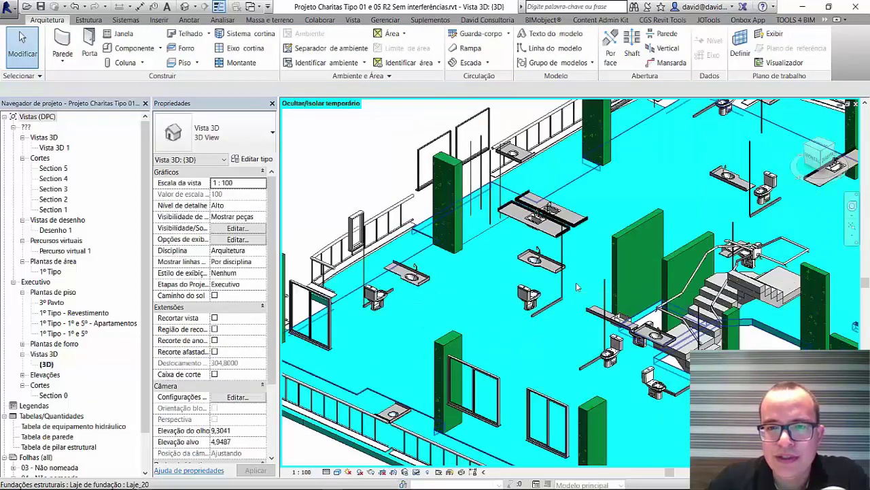
scroll(576, 282, down, 1)
middle_drag(513, 290, 441, 290)
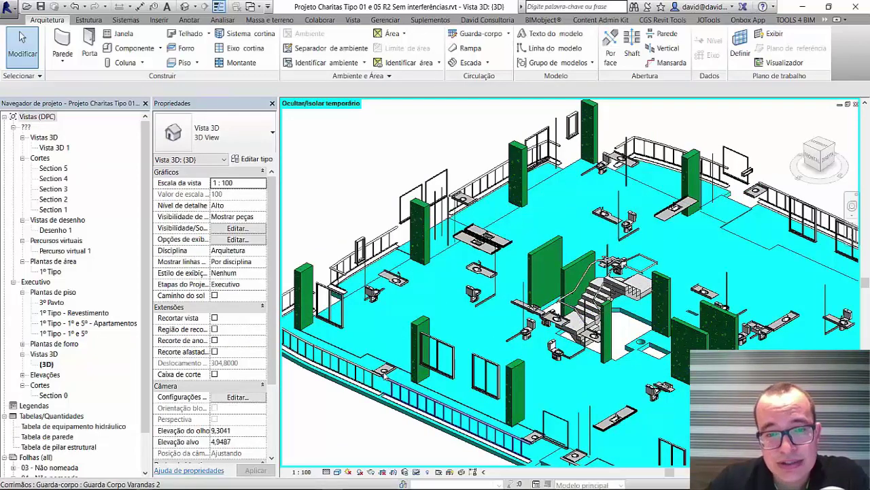
scroll(386, 374, up, 2)
scroll(387, 373, up, 3)
scroll(403, 369, down, 5)
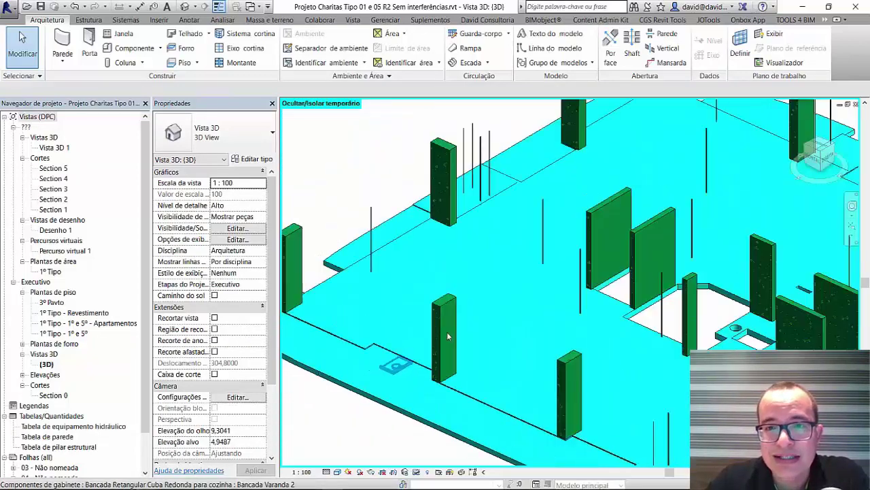
shift+middle_drag(476, 271, 486, 311)
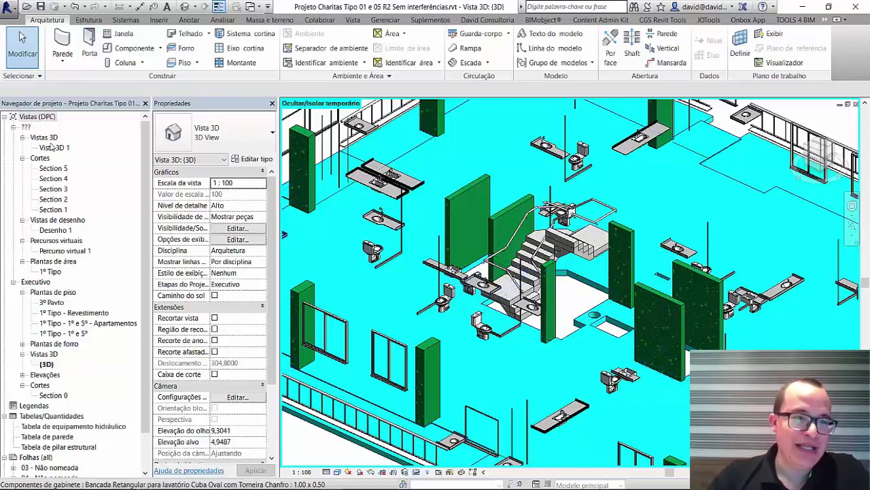
- Open the 1º Tipo - Revestimento plan and select SUITE 02 to see its Apto 206 occupancy
double_click(75, 313)
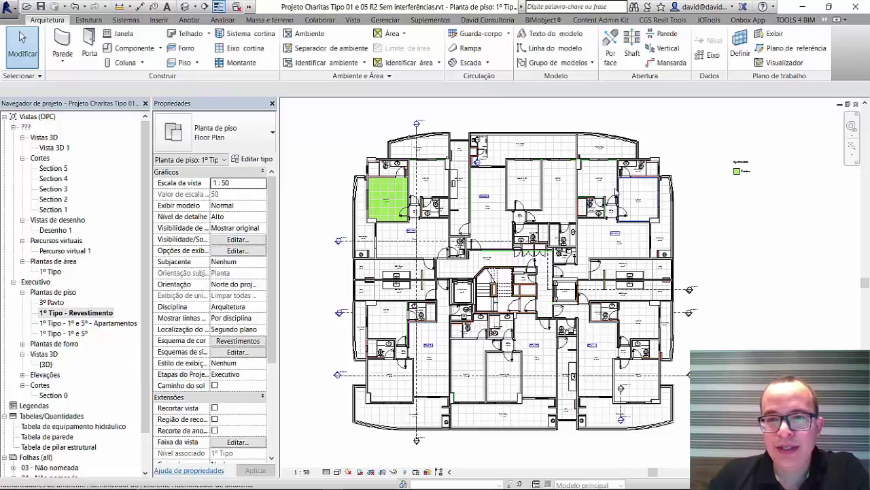
scroll(605, 180, up, 4)
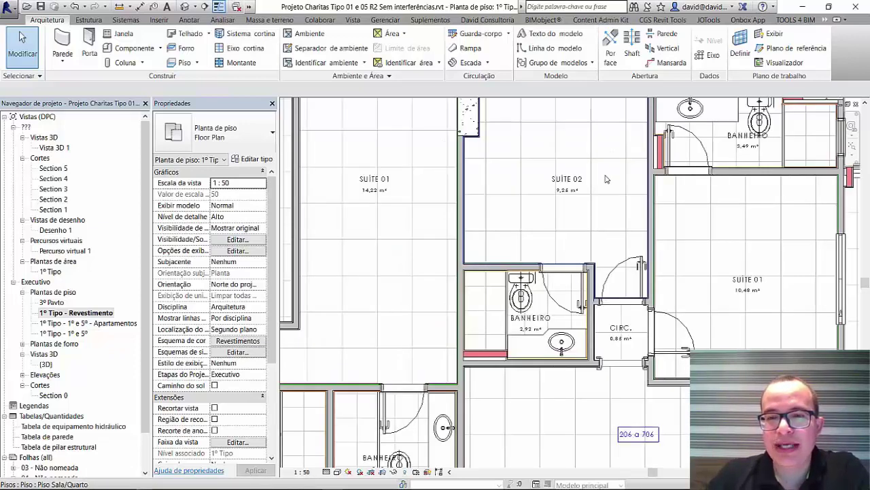
middle_drag(605, 180, 512, 260)
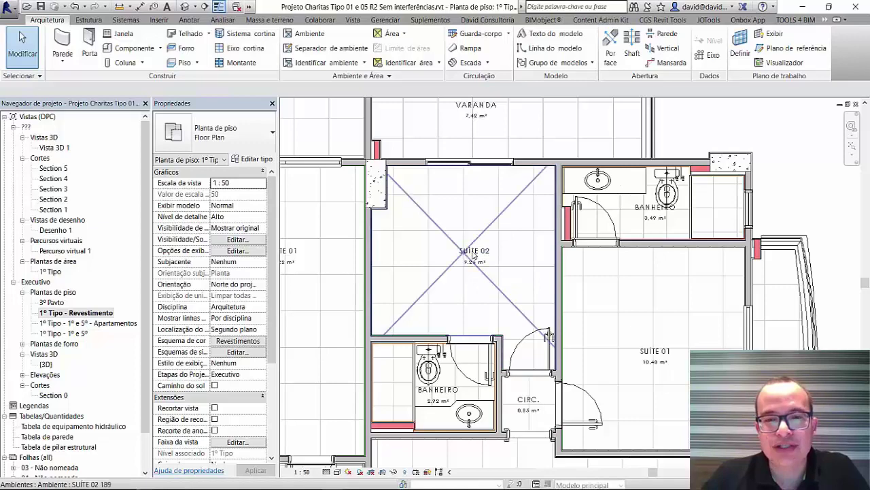
click(473, 256)
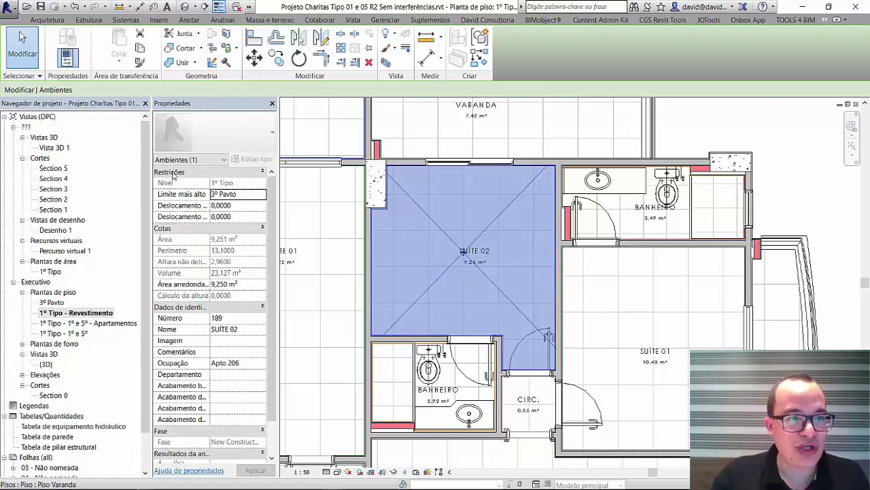
- Open Section 4 and drag its crop region's left edge outward to reveal more rooms
double_click(59, 188)
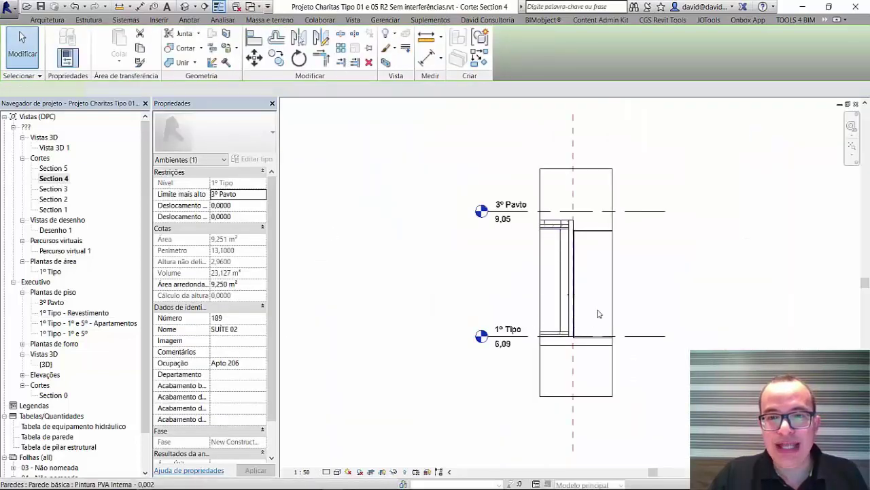
key(Escape)
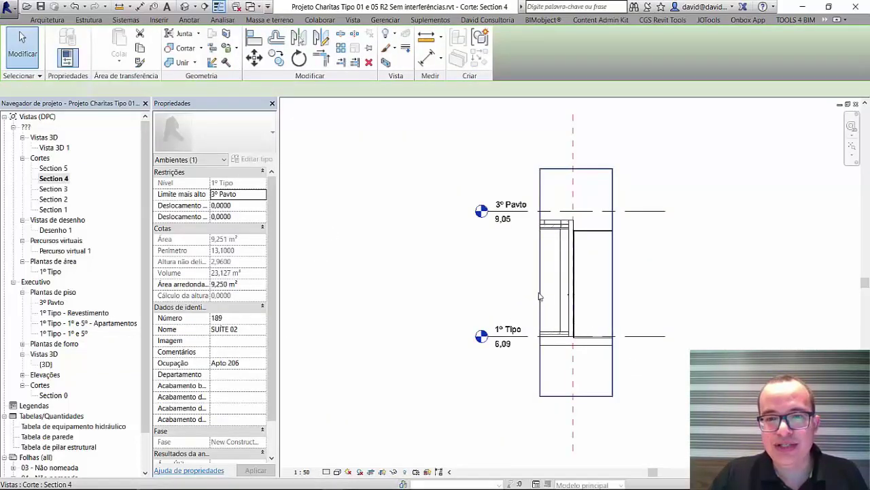
click(540, 295)
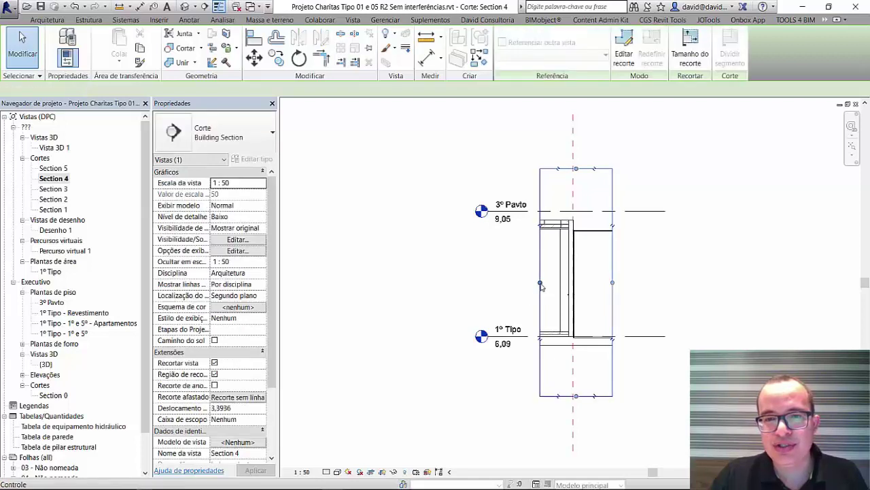
drag(539, 282, 333, 281)
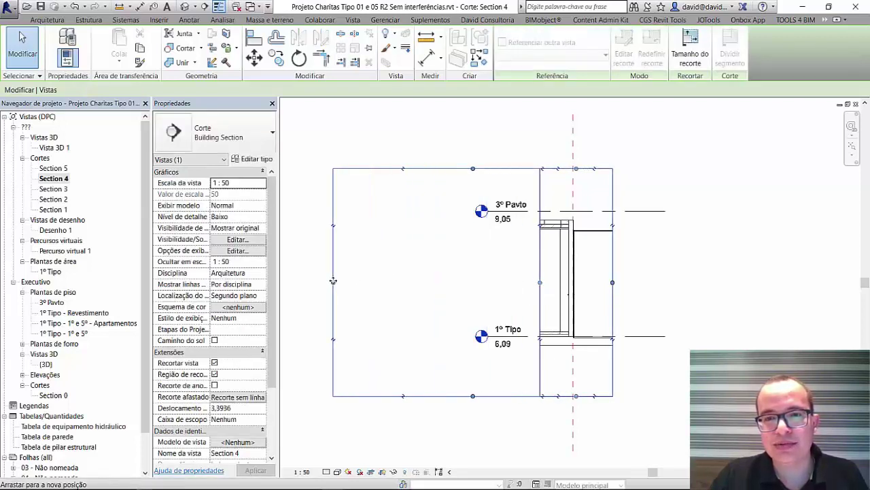
click(711, 256)
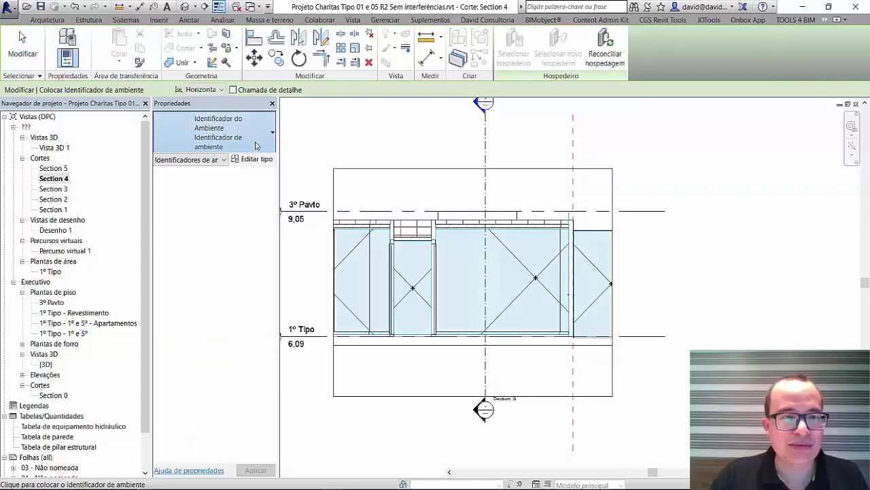
- Tag SUÍTE 02, CIRC., SUÍTE 01 and VARANDA with the Identificador de ambiente tag type
click(256, 145)
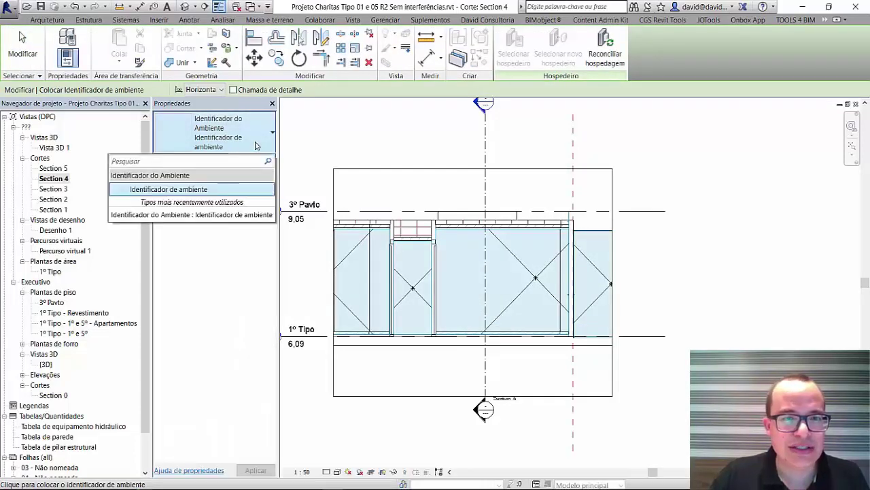
click(459, 302)
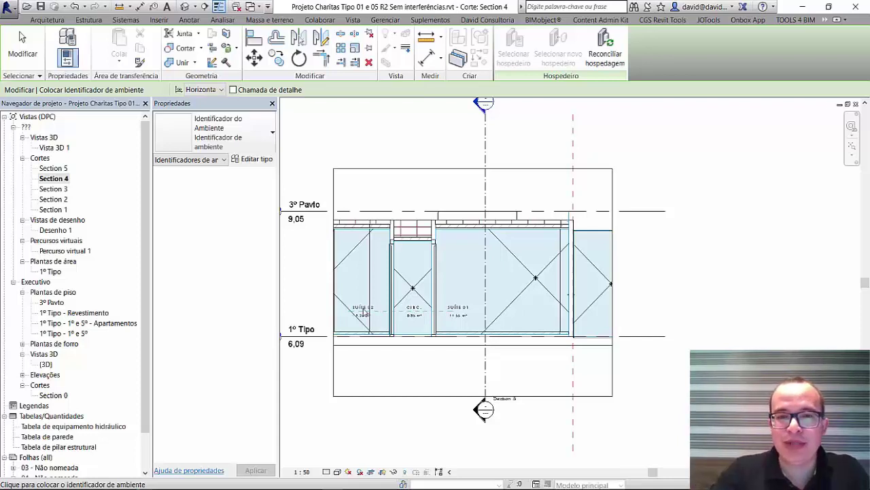
click(364, 312)
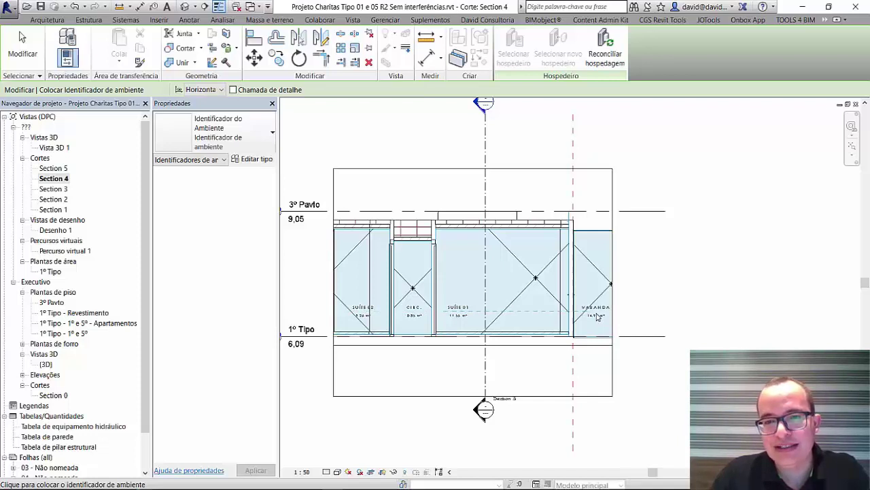
click(597, 316)
key(Escape)
key(Escape)
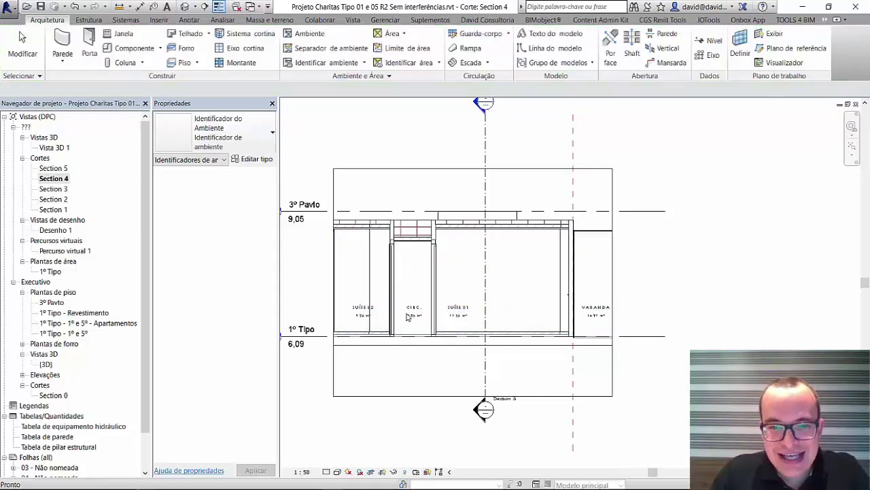
scroll(408, 317, up, 1)
scroll(422, 331, up, 3)
key(Escape)
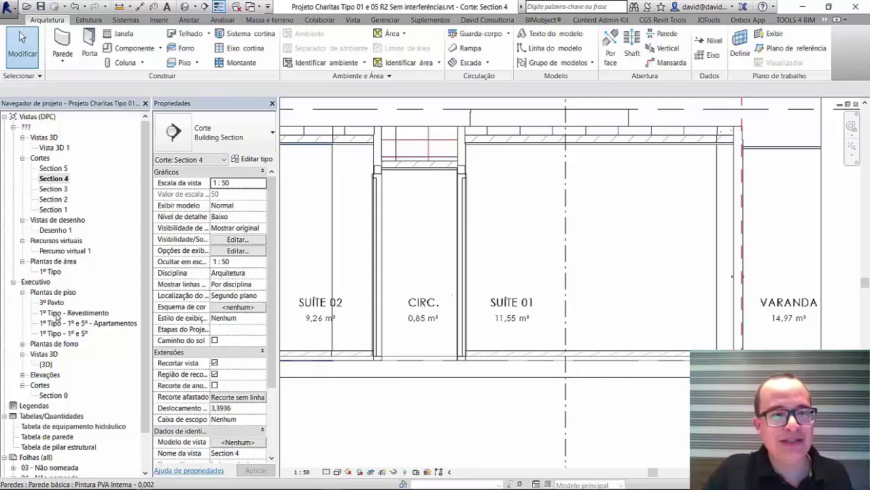
- Return to the 1º Tipo - Revestimento plan and frame SUITE 01, SUITE 02 and the bathrooms
click(53, 302)
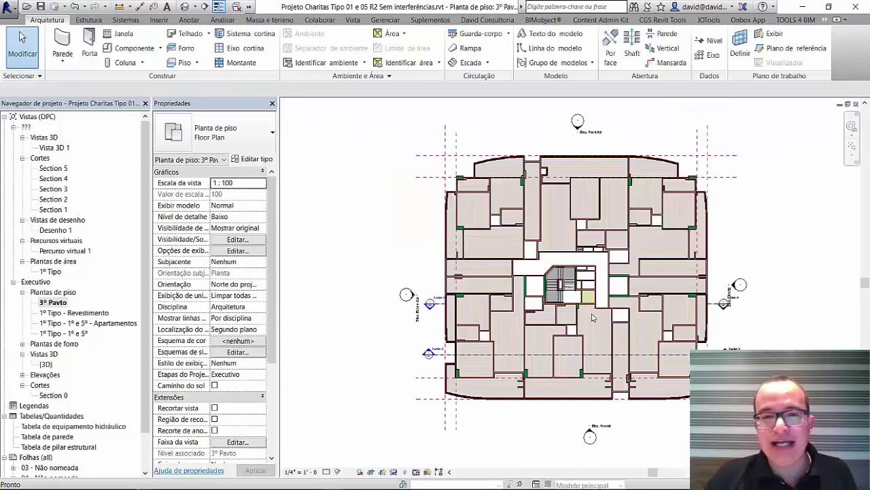
double_click(77, 312)
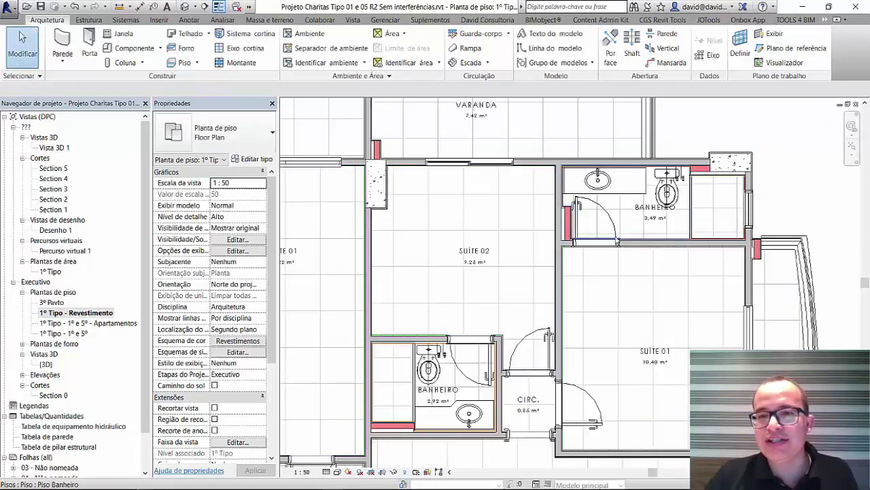
scroll(675, 204, up, 2)
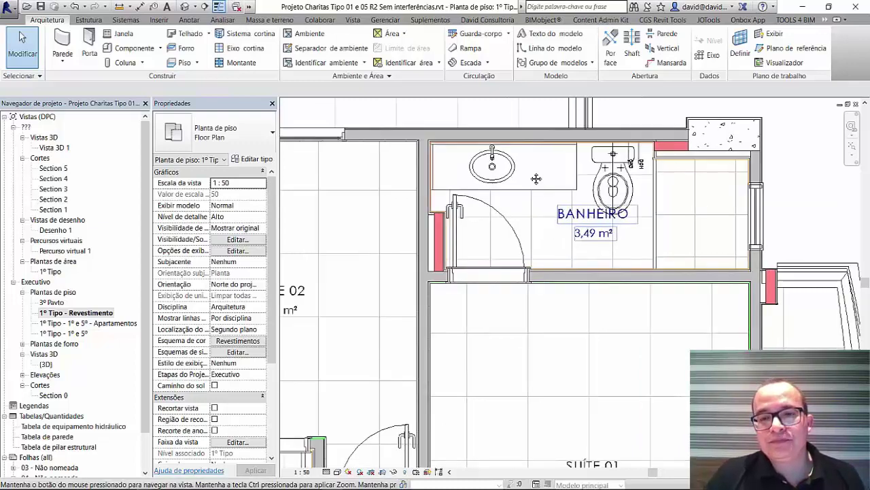
middle_drag(601, 235, 514, 147)
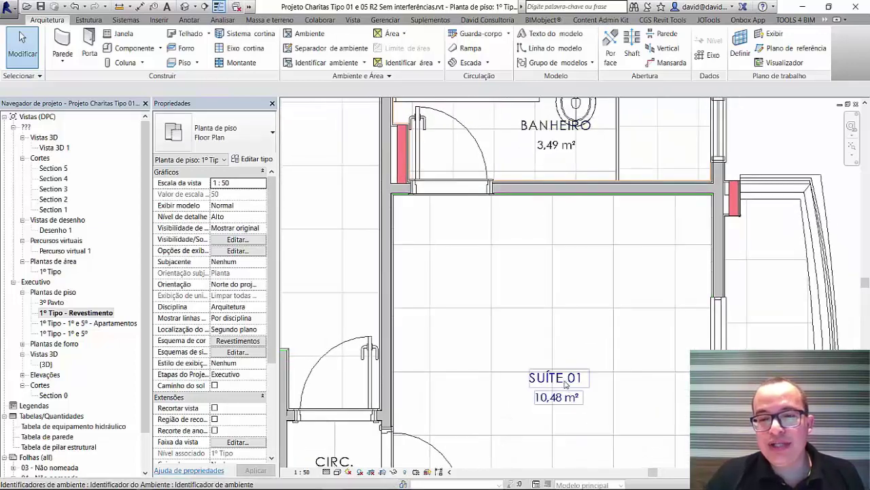
scroll(516, 347, down, 2)
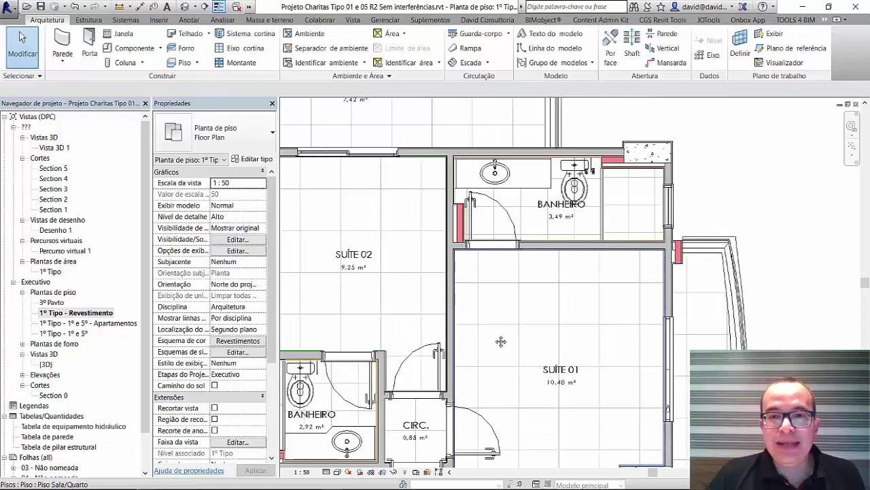
middle_drag(540, 351, 579, 360)
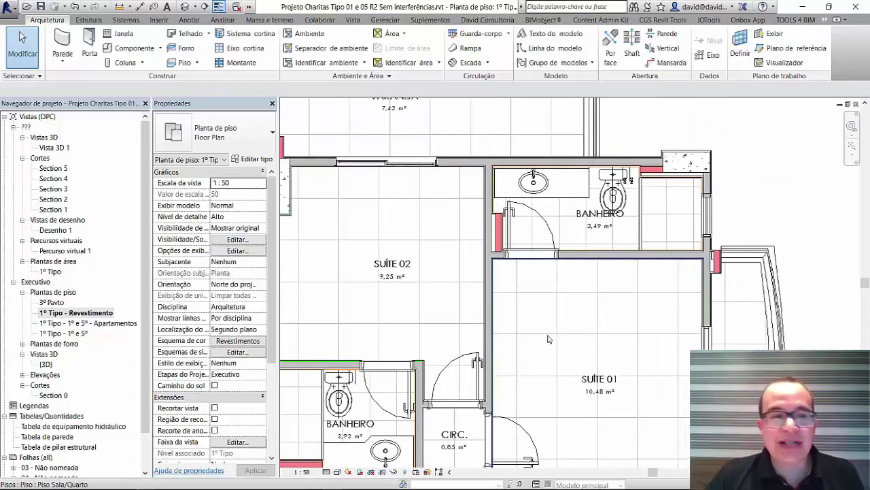
click(71, 325)
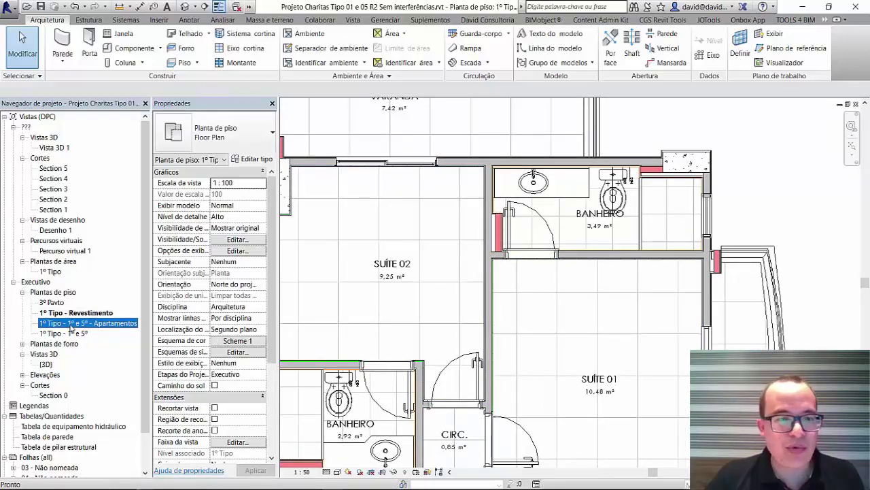
- Open the 1º Tipo - 1º e 5º - Apartamentos plan and its Visibility/Graphic Overrides
double_click(71, 326)
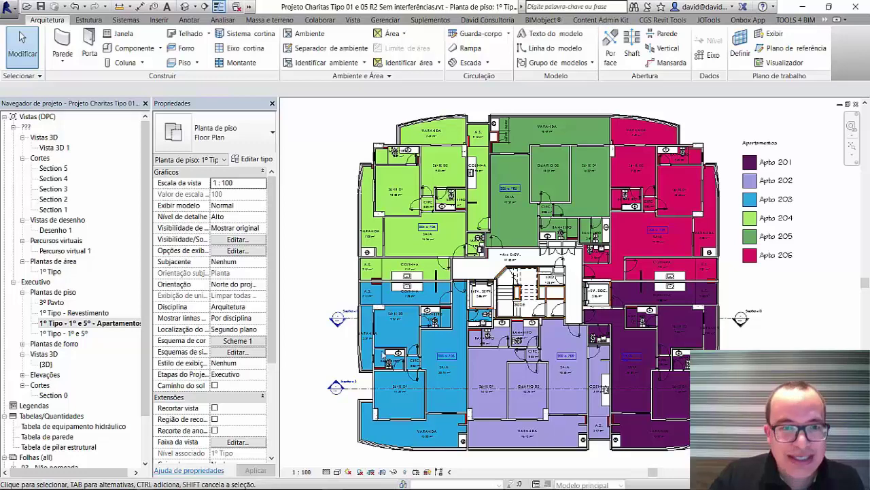
click(230, 240)
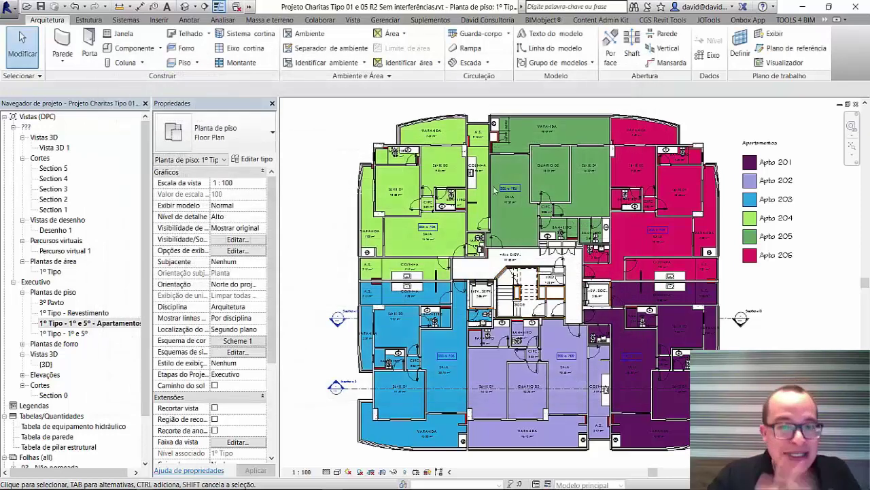
- Close the Visibility/Graphic Overrides dialog without making changes
click(639, 67)
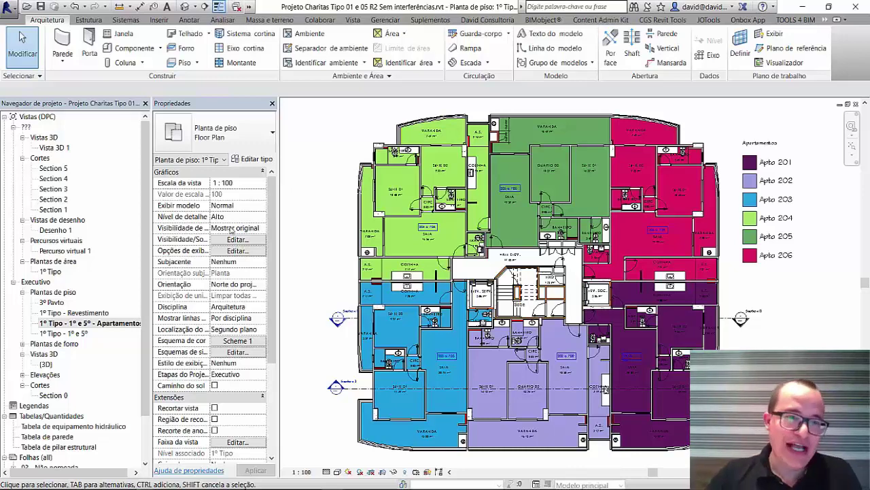
scroll(138, 273, down, 3)
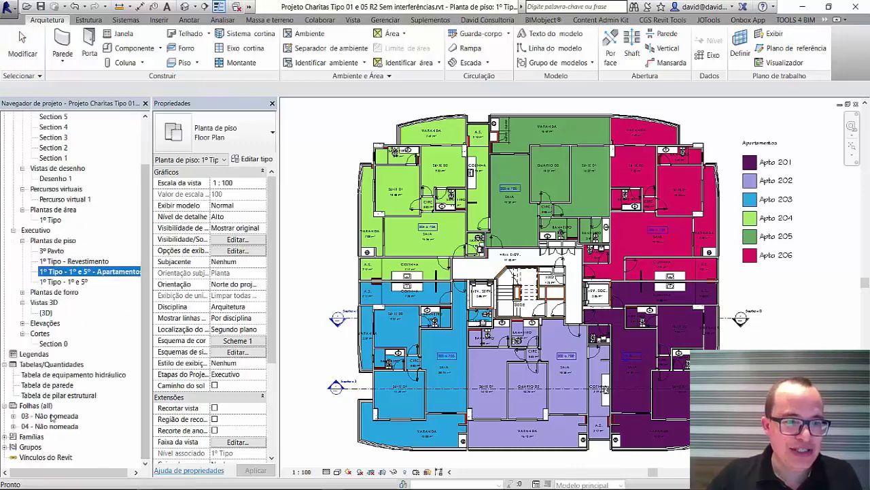
- Open sheet 03 - Não nomeada from the Sheets list in the Project Browser
click(49, 415)
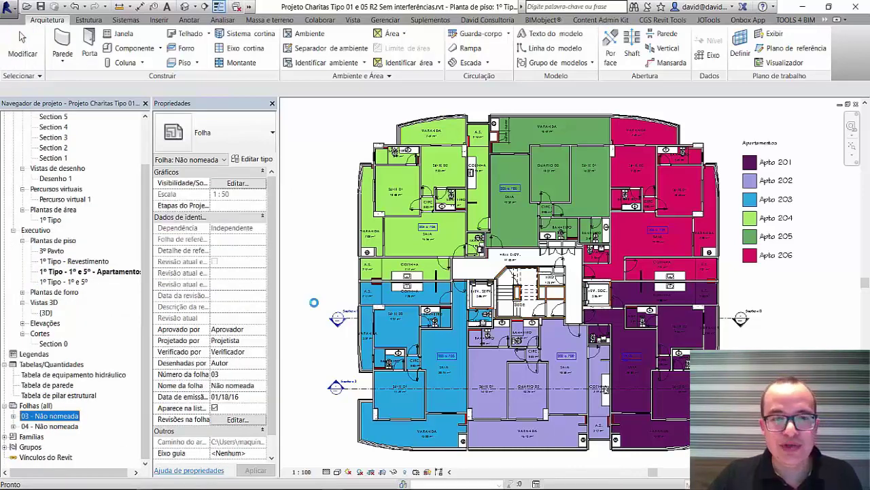